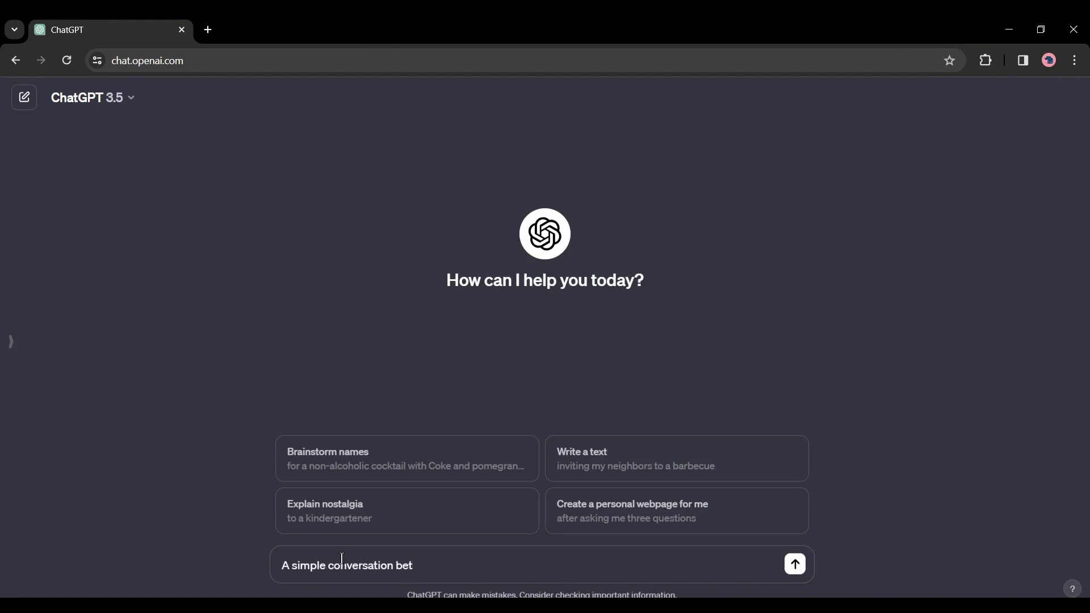
text(een a cuppl)
- Send ChatGPT the couple-conversation request, then reopen the Animated Story Generator prompt post
key(Return)
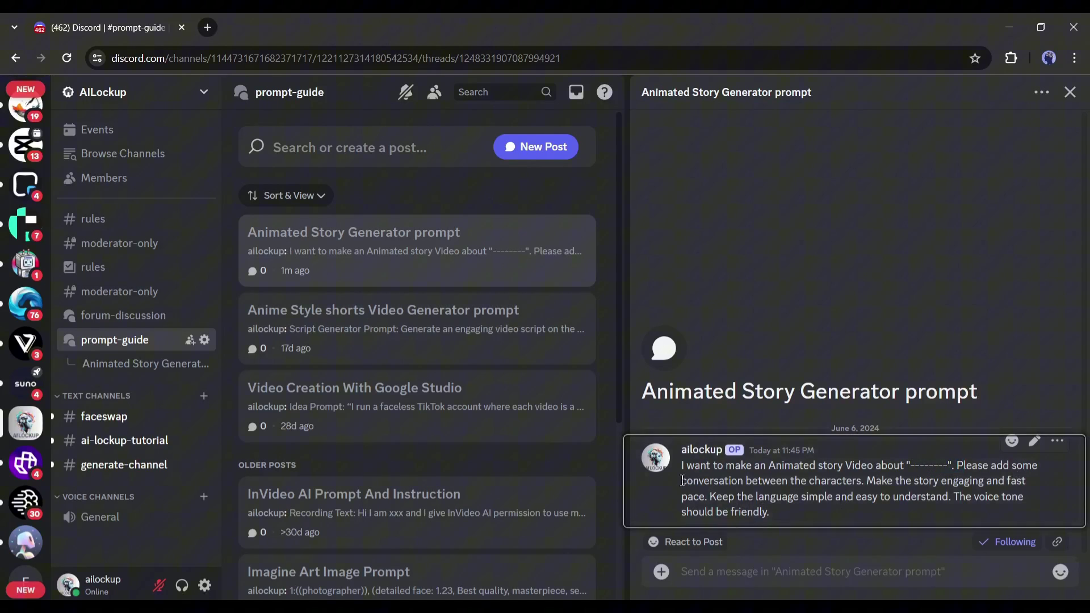
drag(682, 481, 793, 516)
click(793, 517)
click(128, 345)
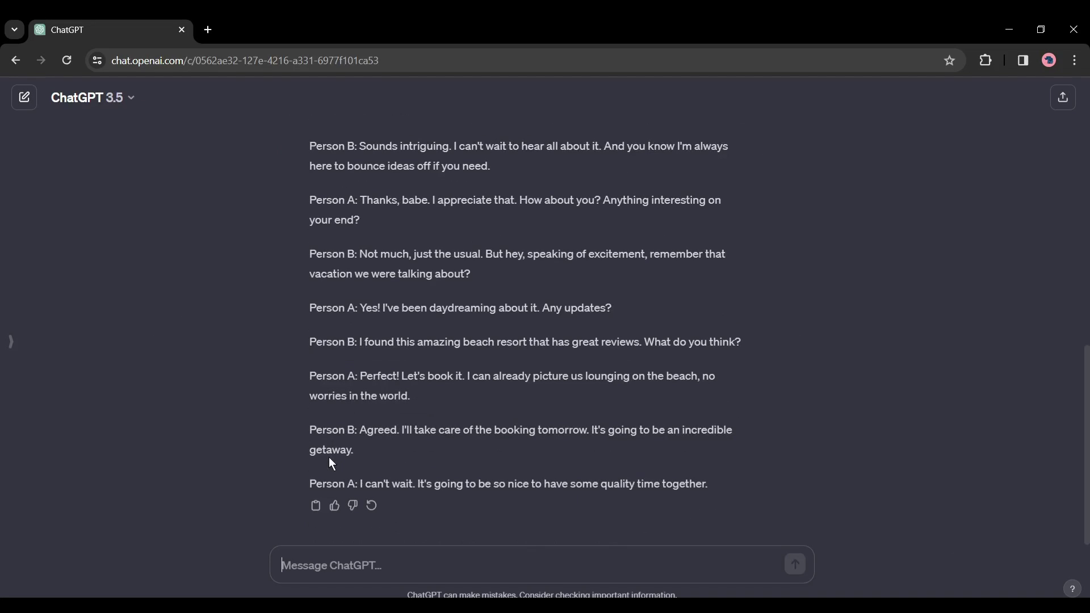
scroll(409, 453, up, 2)
scroll(410, 452, up, 2)
scroll(409, 452, up, 1)
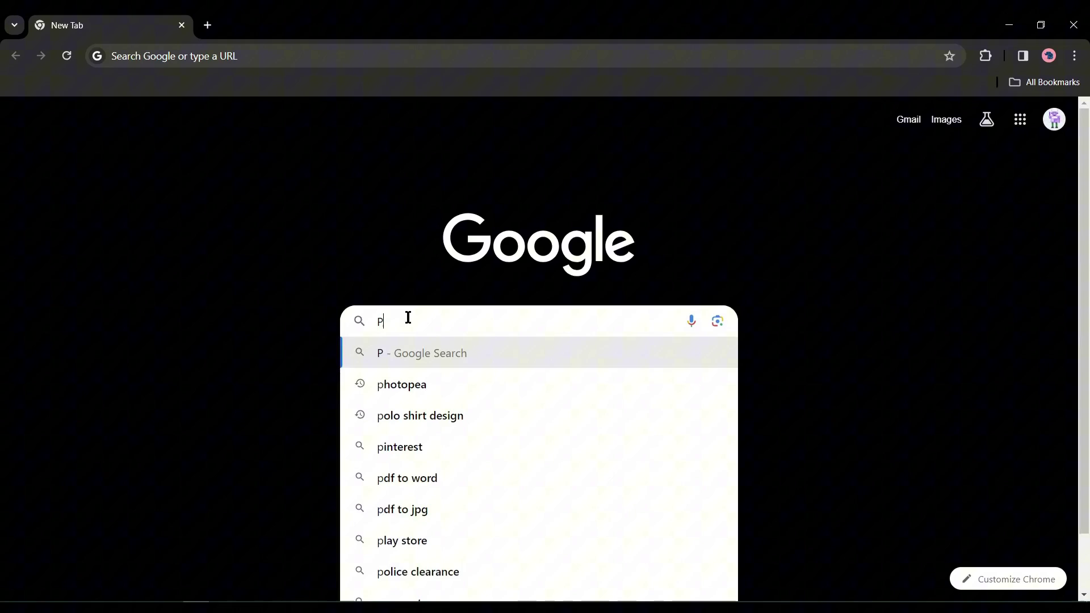
text(lotagon Stu)
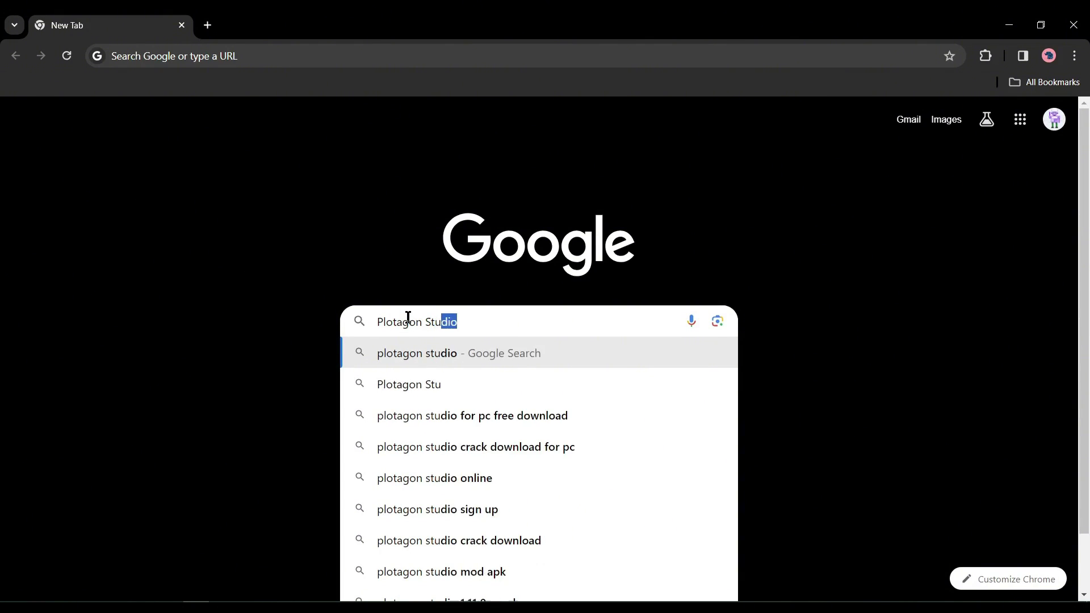
text(dio)
- Run the Google search for 'Plotagon Studio'
key(Return)
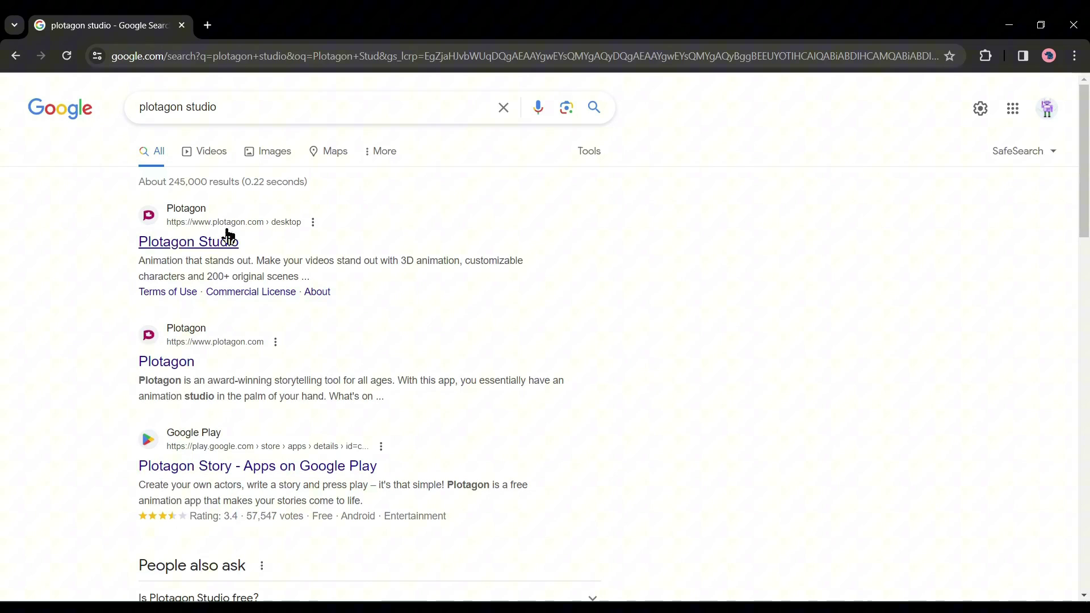
- Open the Plotagon Studio result and return to its desktop app download page
click(193, 244)
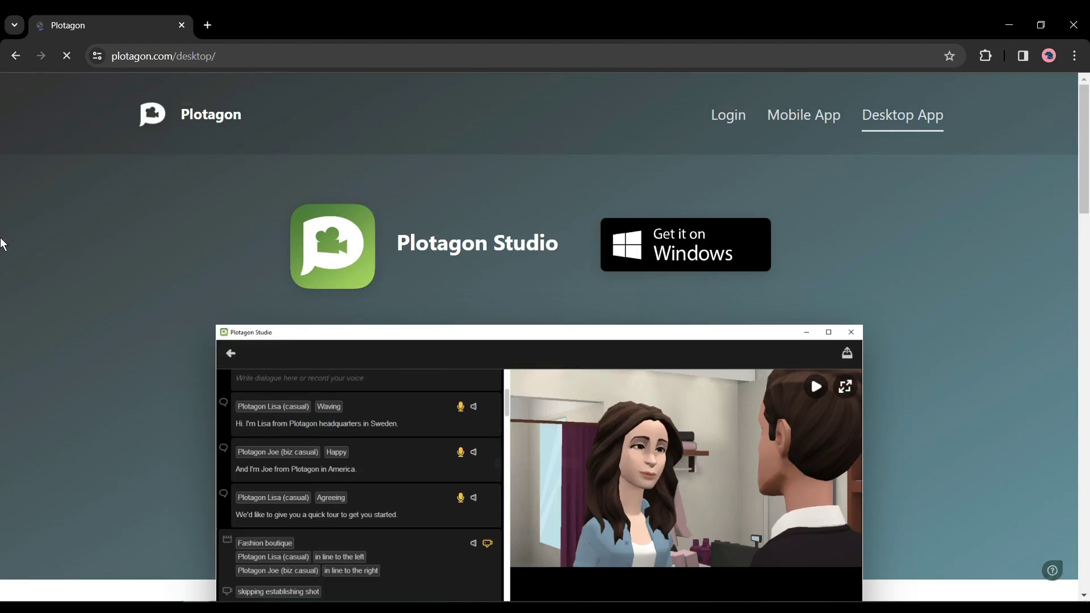
scroll(103, 245, down, 3)
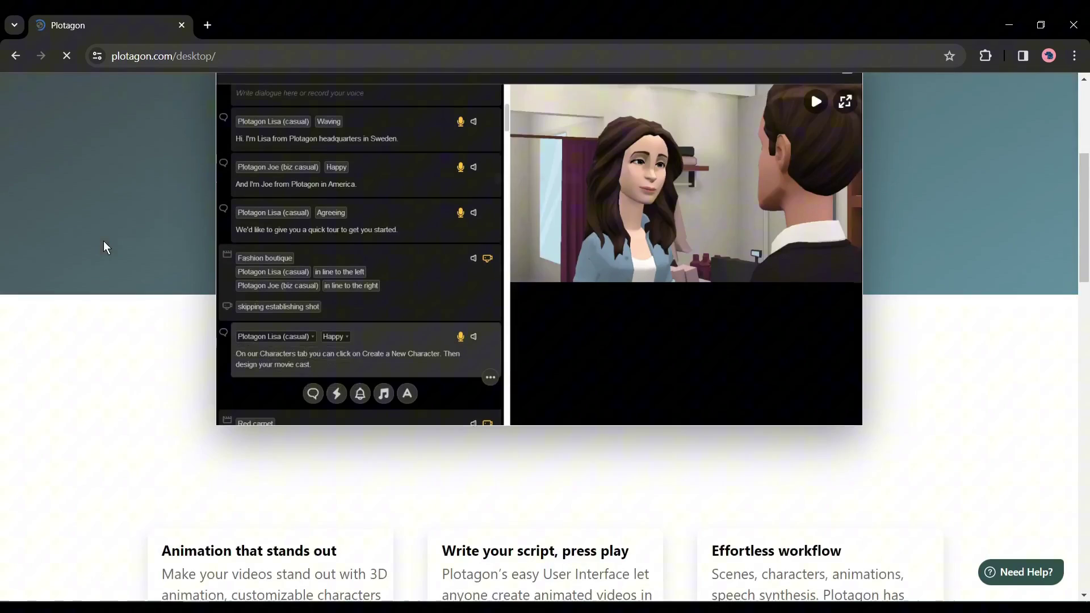
scroll(102, 244, down, 3)
scroll(104, 244, down, 3)
scroll(103, 244, down, 2)
scroll(103, 244, down, 2)
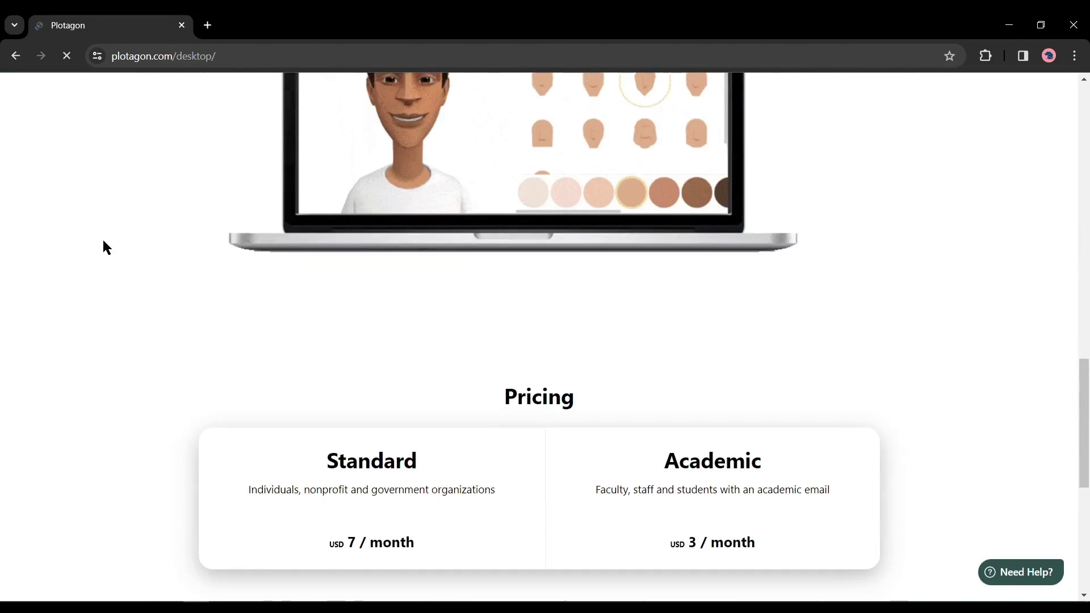
scroll(103, 243, up, 7)
scroll(103, 243, up, 6)
scroll(103, 248, up, 1)
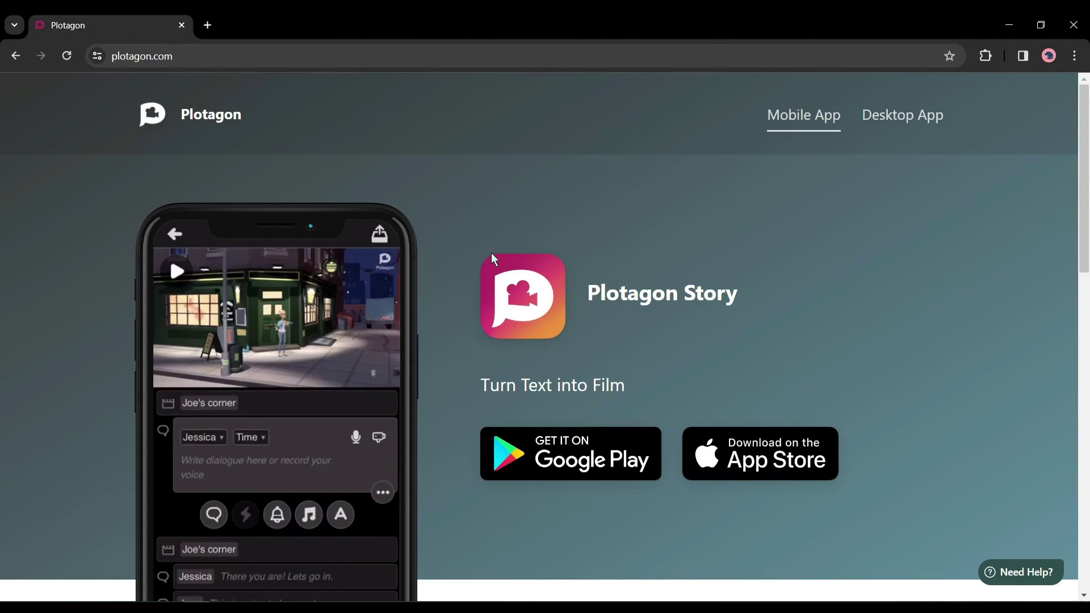
scroll(434, 290, down, 2)
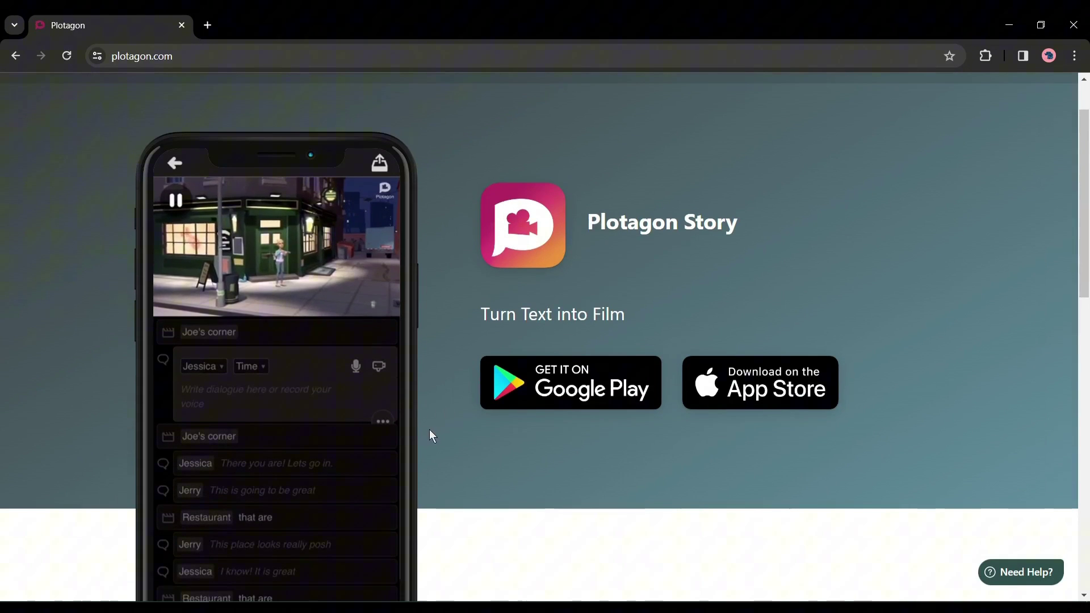
scroll(429, 429, down, 2)
scroll(476, 429, up, 3)
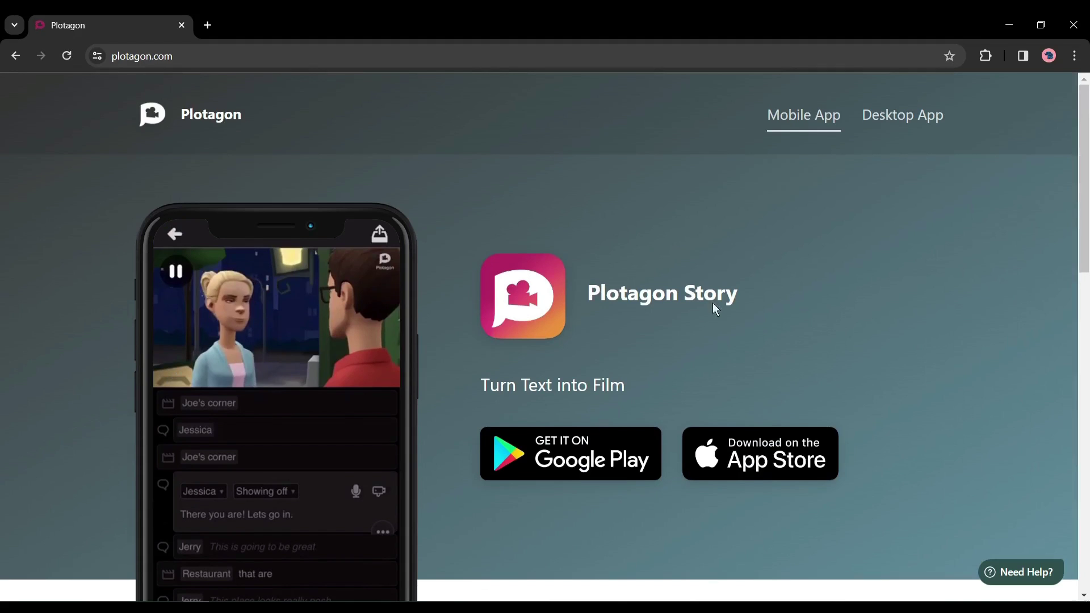
click(907, 119)
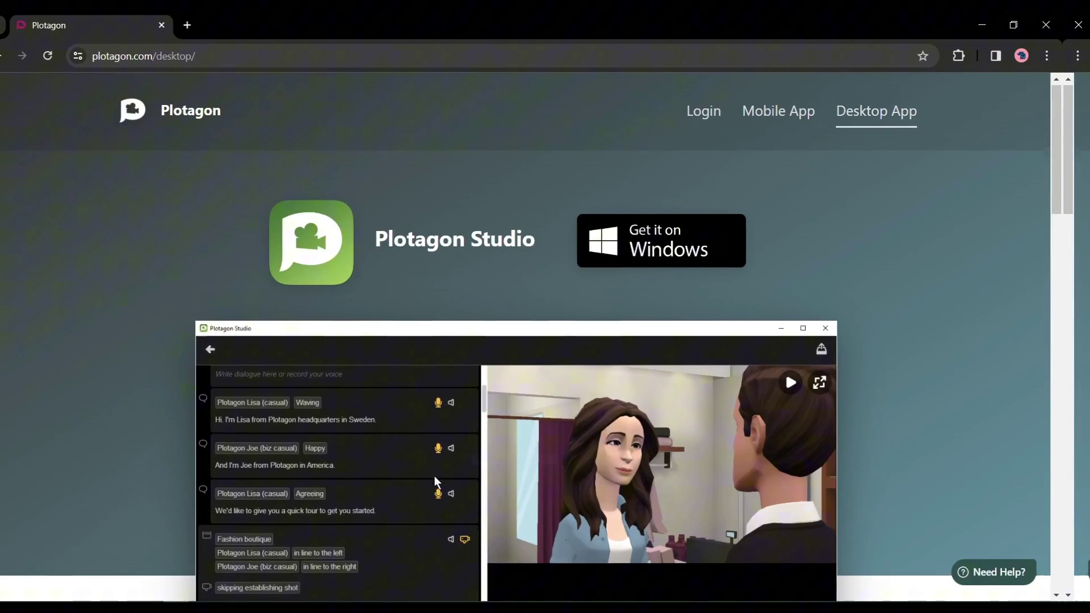
scroll(458, 477, down, 2)
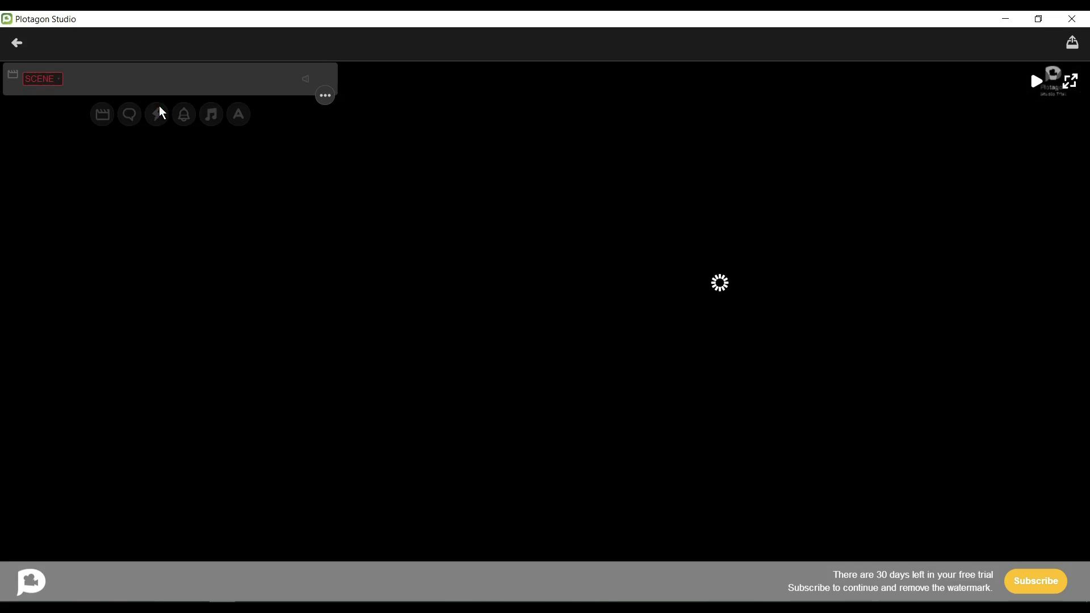
- Choose Christmas living room from the scenes list as the first scene's backdrop
click(56, 80)
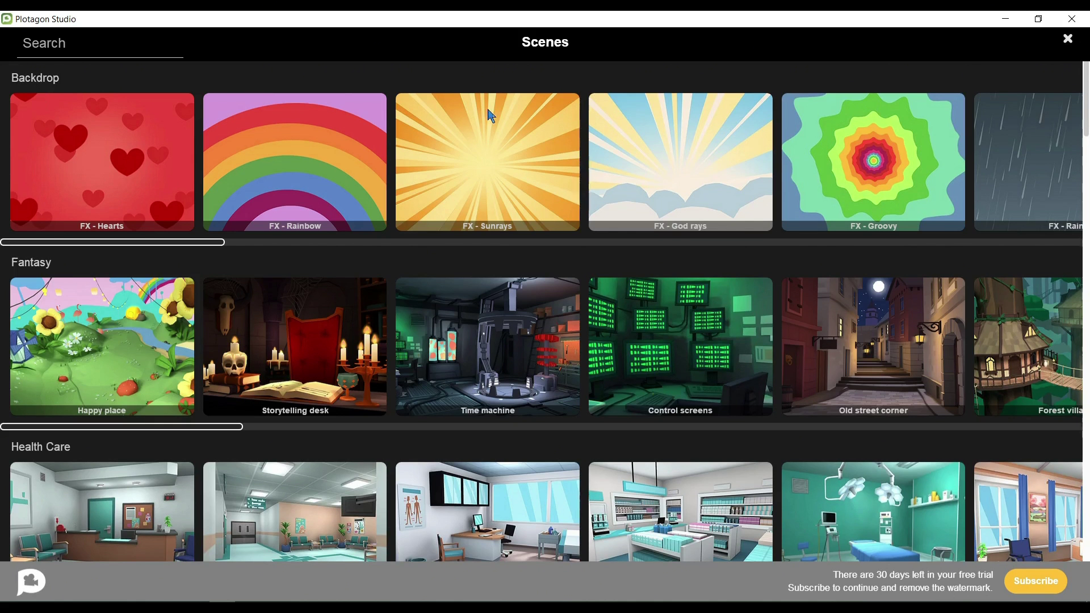
scroll(464, 375, down, 1)
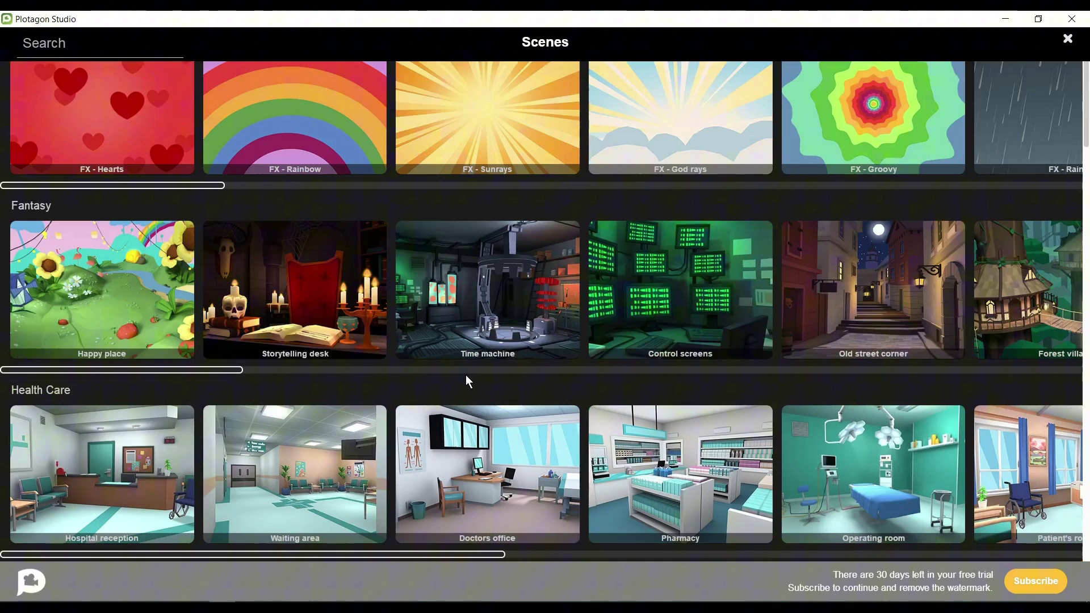
scroll(466, 375, down, 1)
scroll(467, 375, down, 1)
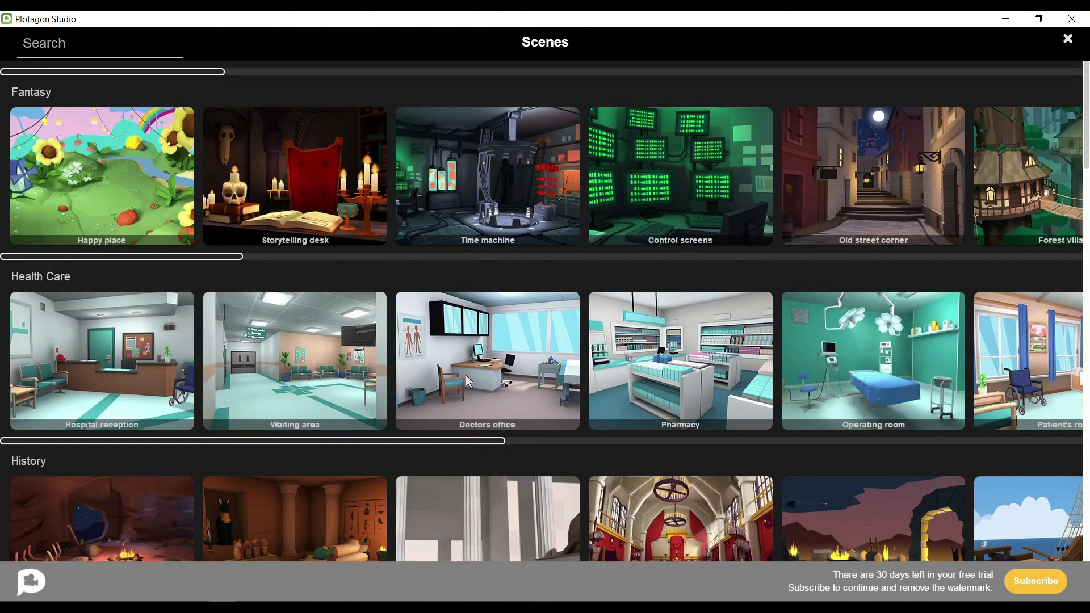
scroll(466, 375, down, 1)
scroll(465, 375, down, 1)
scroll(466, 375, down, 1)
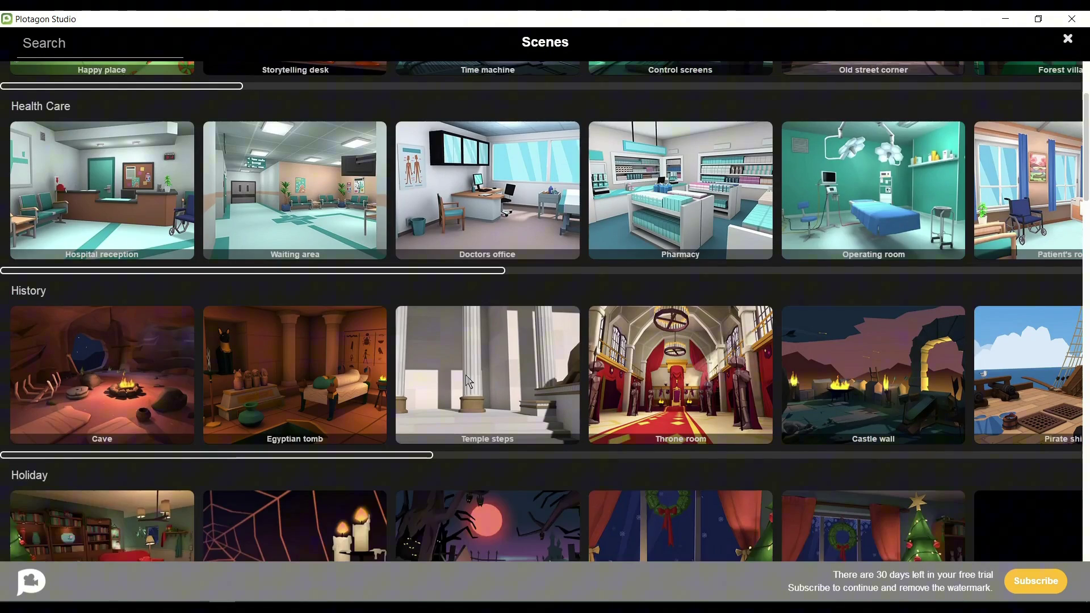
scroll(467, 376, down, 1)
scroll(466, 376, down, 1)
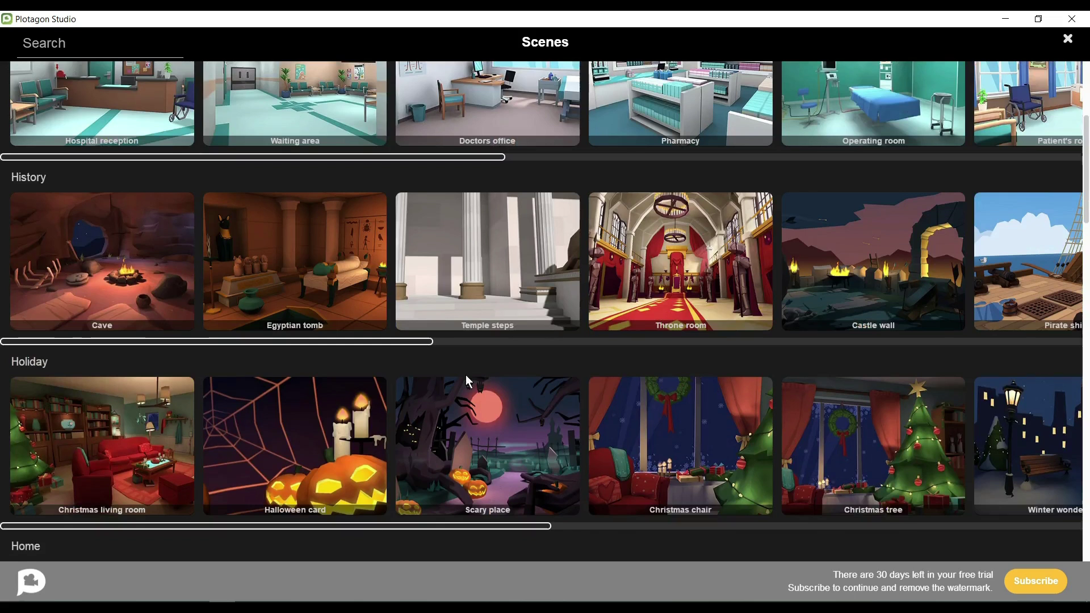
scroll(466, 375, down, 1)
scroll(466, 375, down, 1)
scroll(466, 376, down, 1)
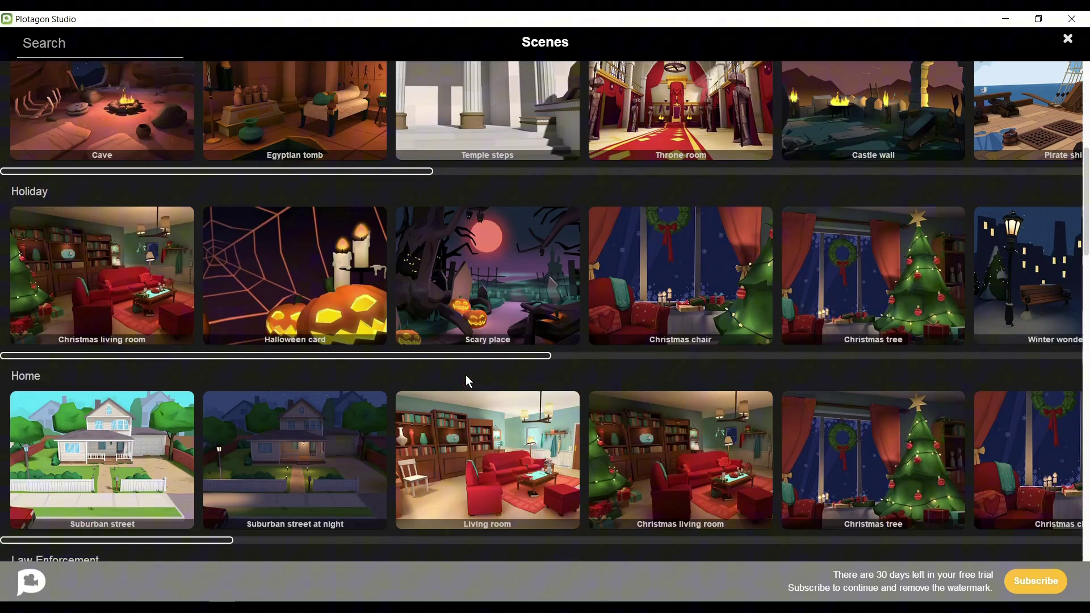
scroll(466, 375, down, 1)
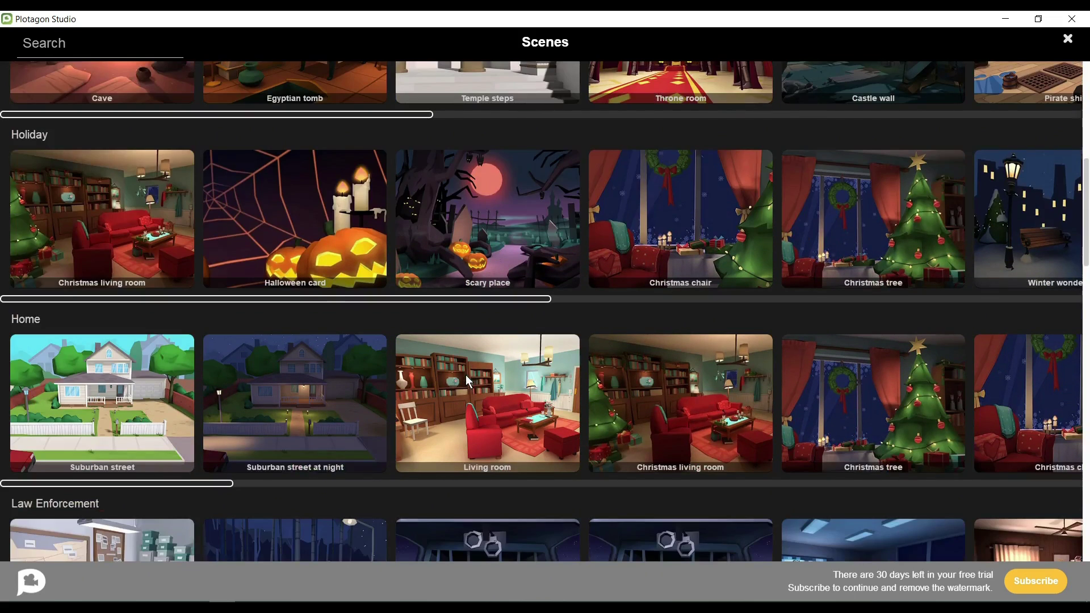
scroll(466, 374, down, 1)
scroll(465, 374, down, 1)
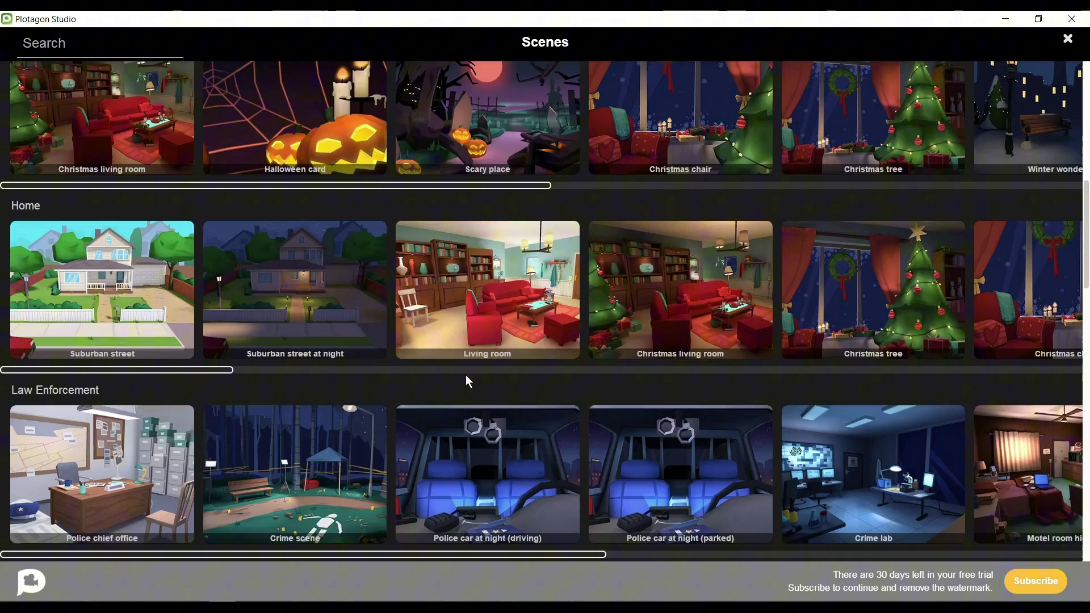
scroll(467, 375, down, 1)
scroll(467, 375, down, 3)
scroll(466, 375, down, 2)
scroll(466, 375, down, 2)
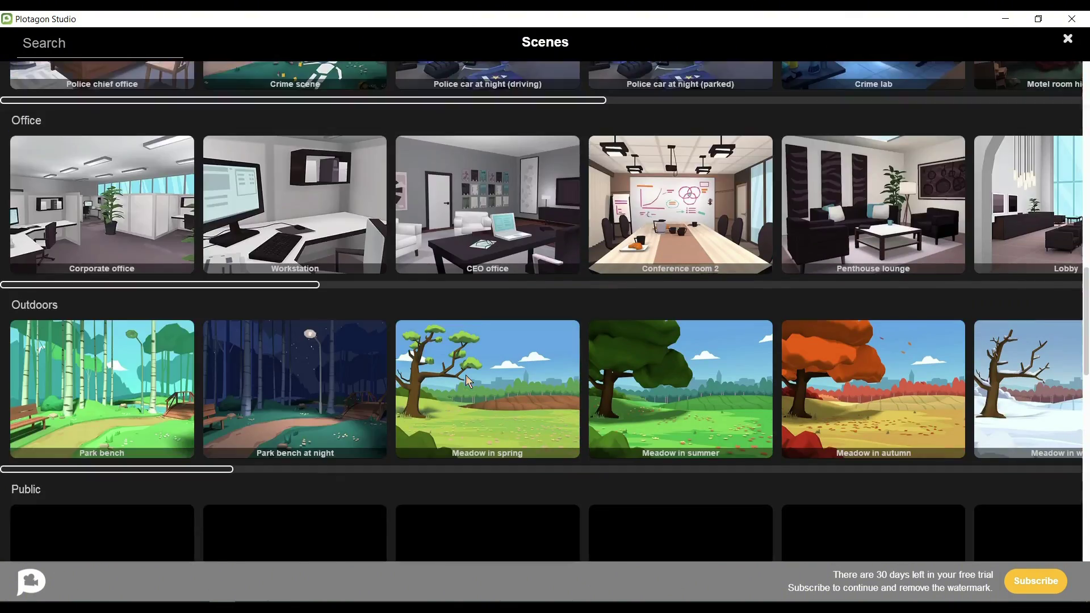
scroll(466, 375, down, 2)
scroll(465, 376, down, 1)
scroll(514, 358, up, 10)
scroll(493, 358, up, 2)
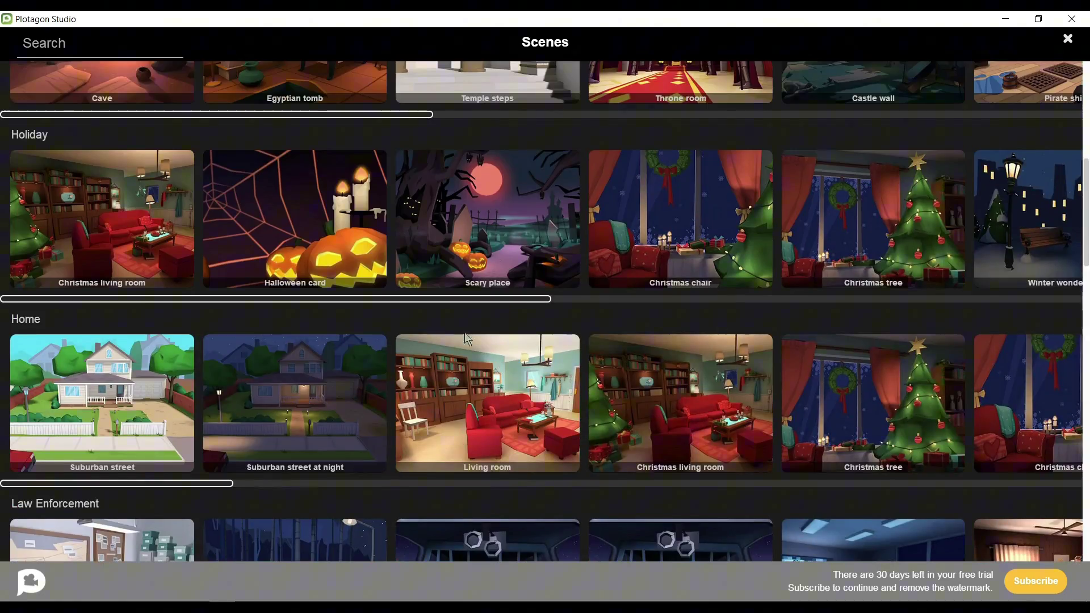
click(638, 410)
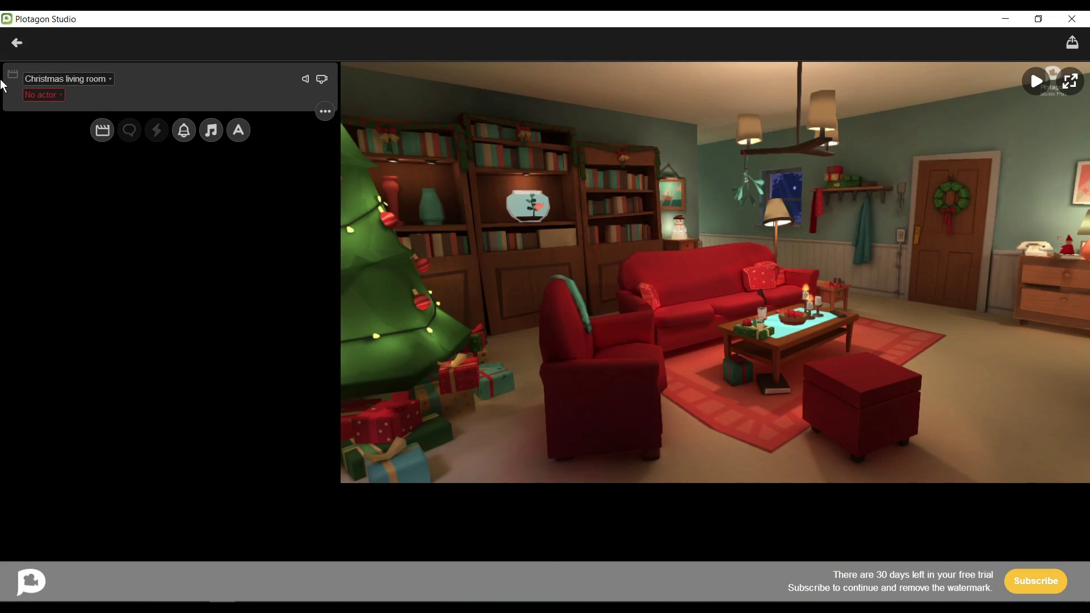
- Open the character list from the scene's cast area to add an actor
click(51, 96)
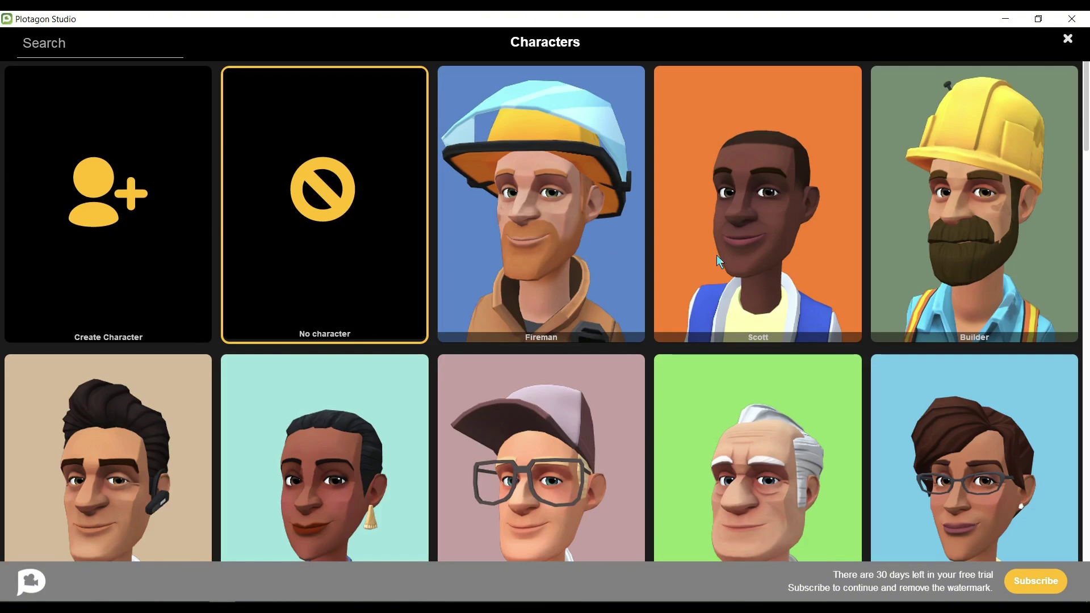
scroll(717, 255, down, 1)
scroll(707, 266, down, 1)
scroll(707, 266, down, 8)
scroll(707, 267, down, 1)
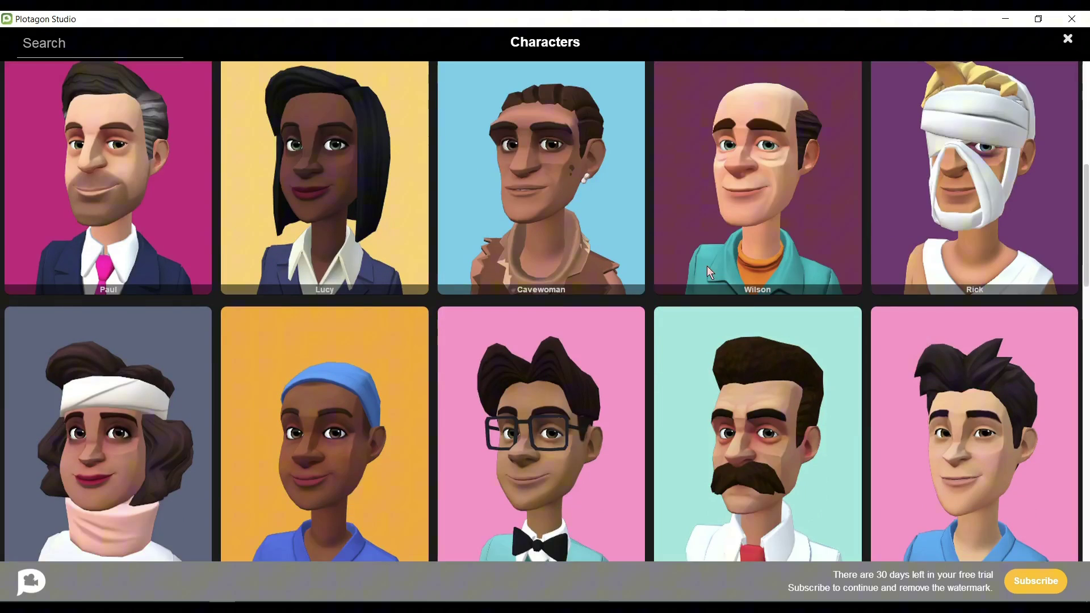
scroll(708, 267, down, 2)
scroll(707, 267, down, 3)
scroll(707, 267, down, 2)
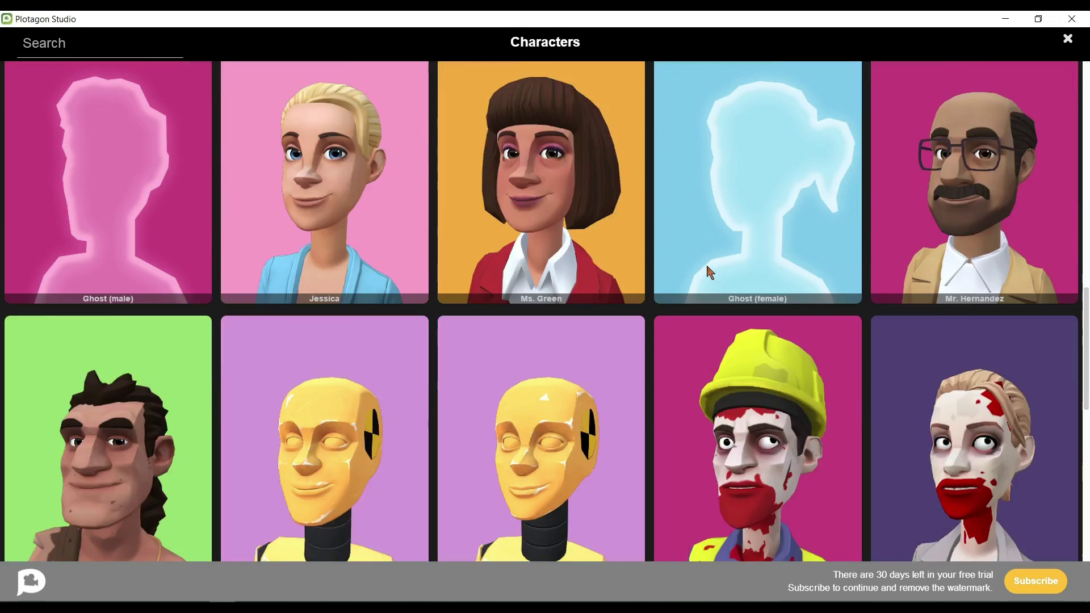
scroll(707, 272, down, 2)
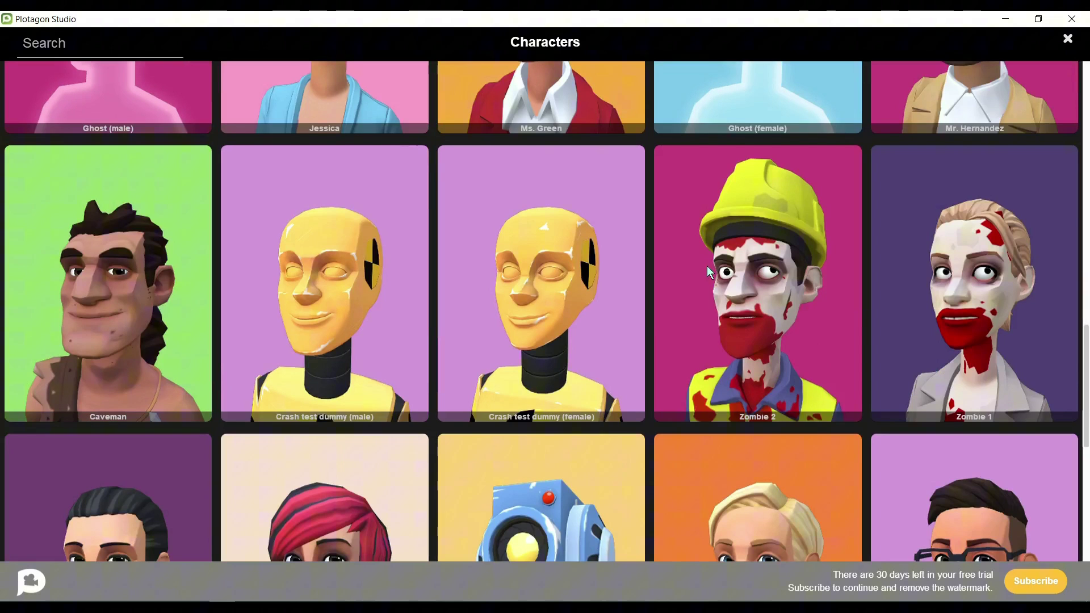
scroll(707, 268, up, 1)
scroll(707, 268, up, 4)
scroll(707, 268, up, 1)
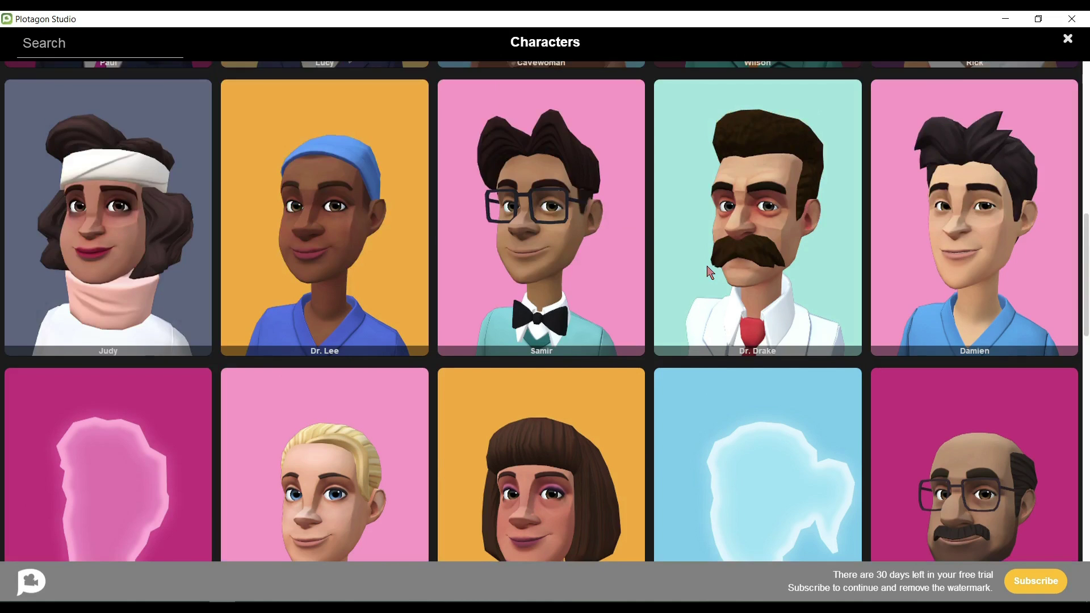
scroll(707, 267, up, 3)
scroll(707, 273, up, 4)
scroll(707, 272, up, 3)
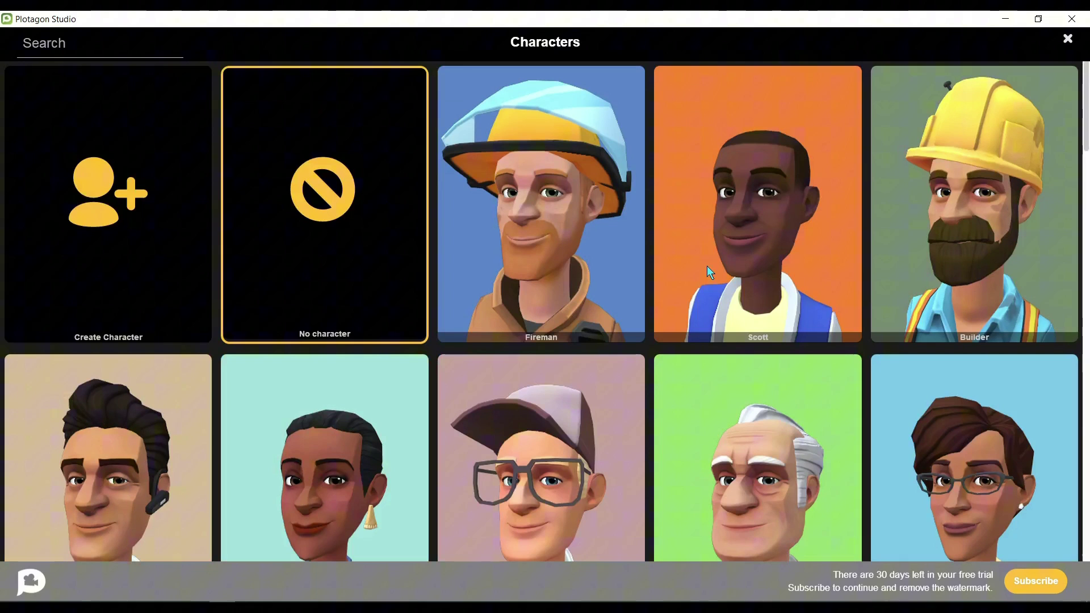
- Create a new character with a rounder head shape and light-tan skin
click(112, 249)
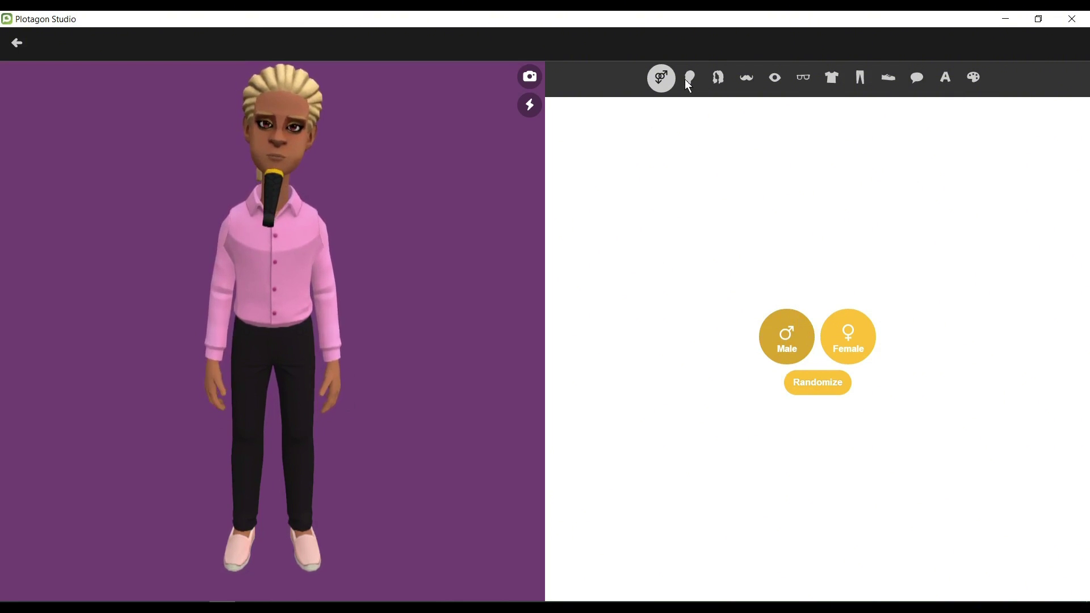
click(687, 80)
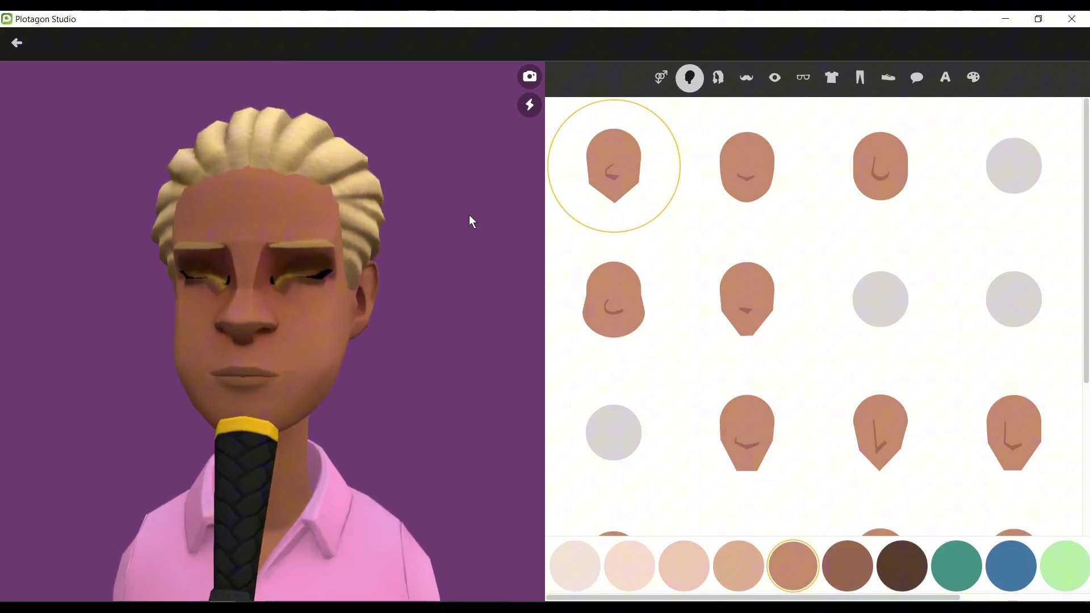
scroll(1012, 217, down, 1)
click(607, 323)
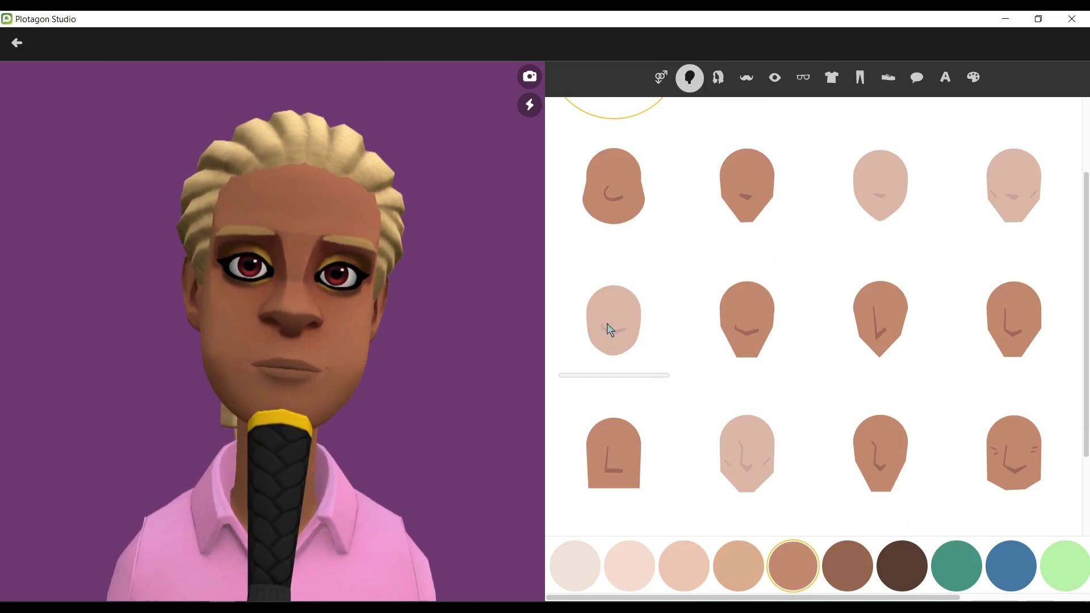
click(682, 567)
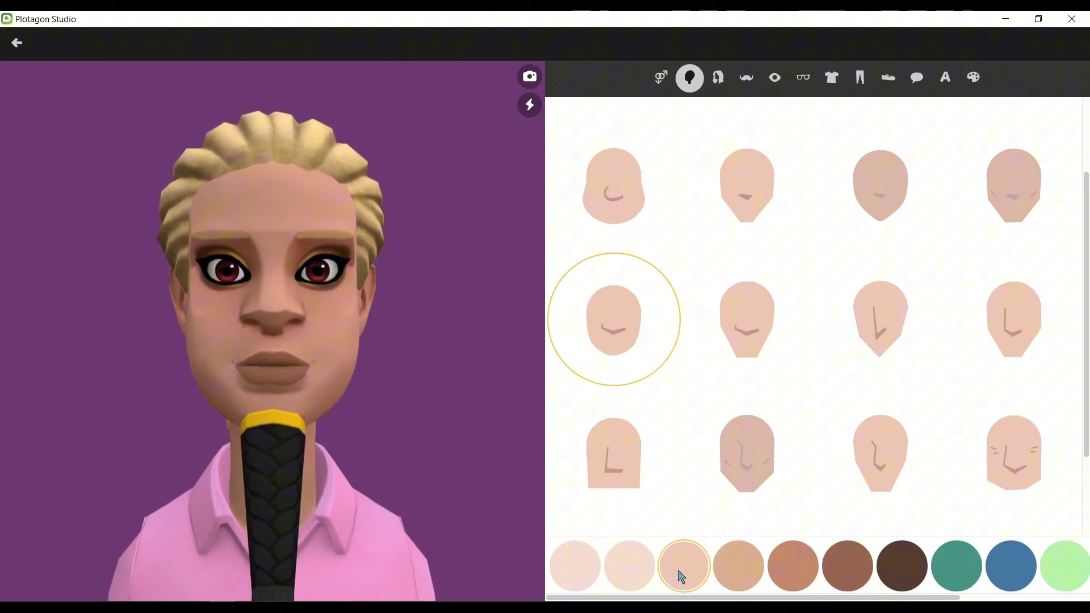
click(731, 572)
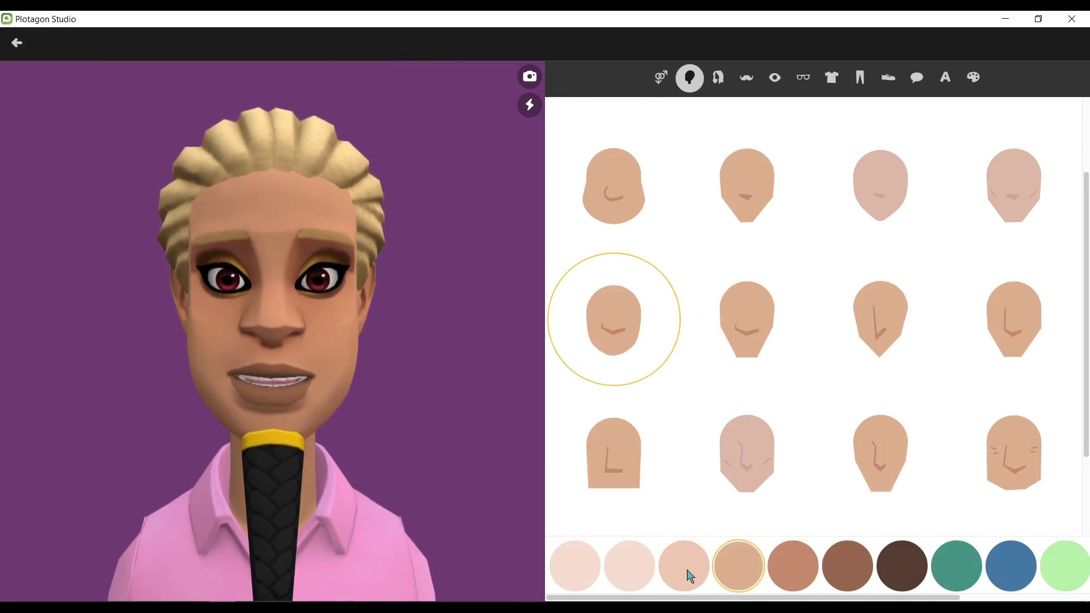
scroll(738, 290, down, 1)
scroll(737, 297, up, 2)
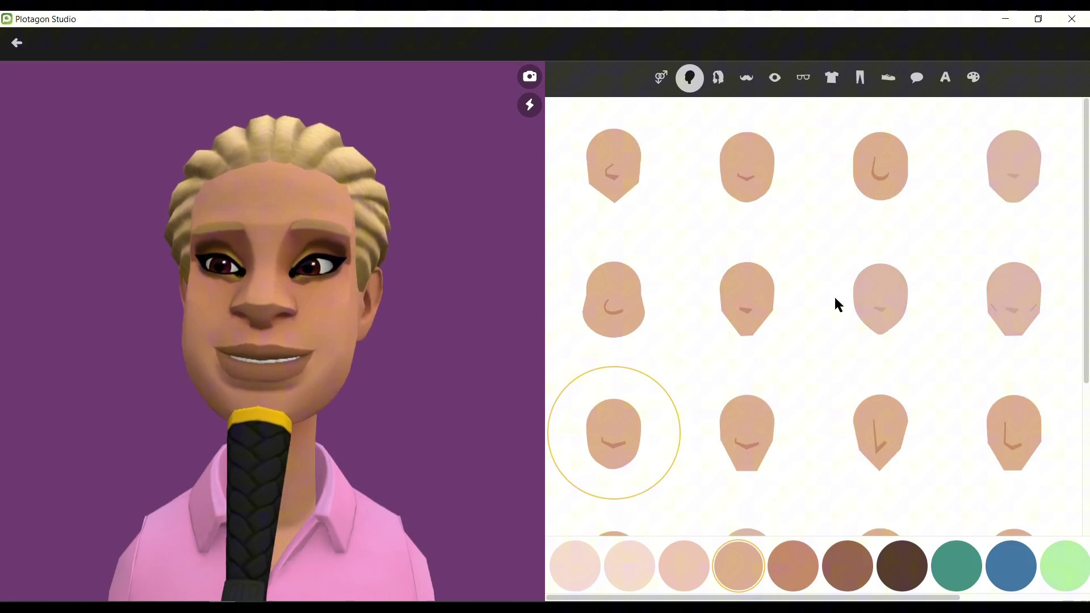
- Give the character brown spiky hair and remove all facial hair
click(718, 82)
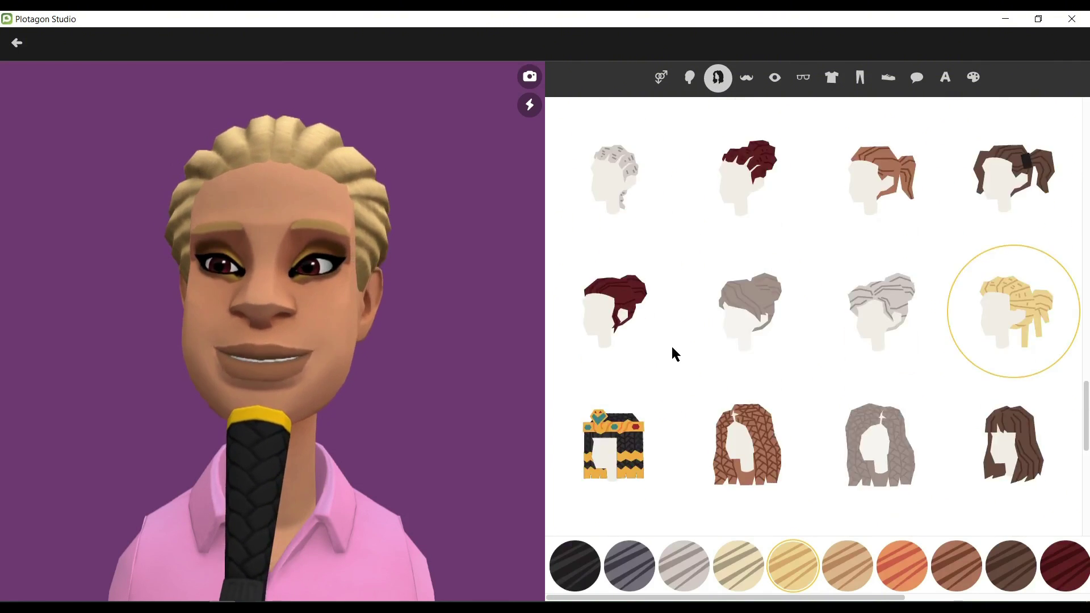
scroll(671, 352, up, 5)
scroll(672, 353, up, 2)
click(671, 353)
scroll(767, 281, up, 2)
click(828, 227)
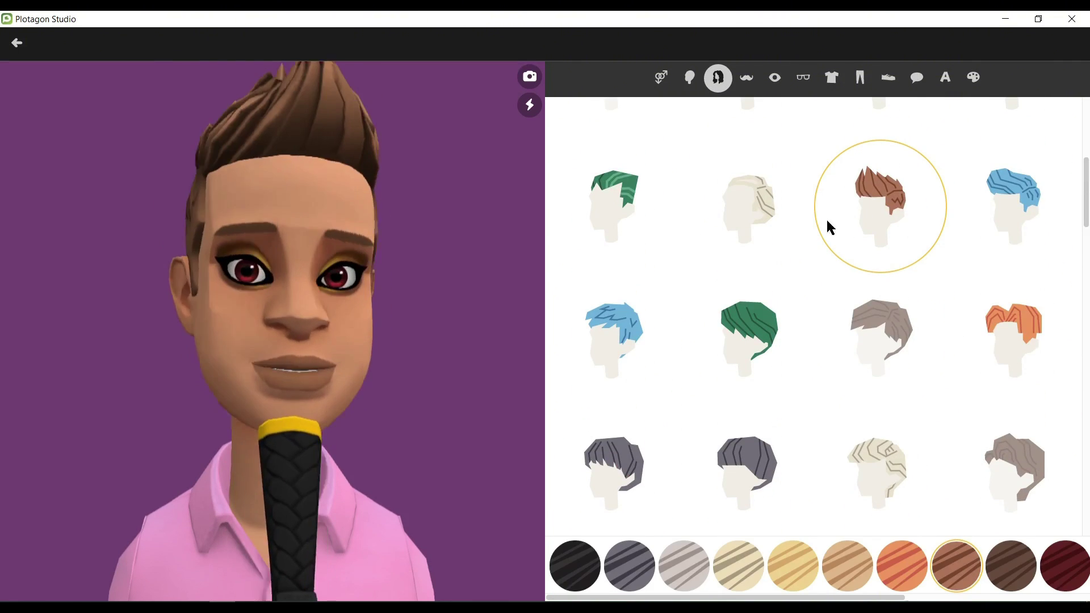
click(746, 77)
scroll(674, 340, up, 3)
scroll(673, 342, down, 1)
scroll(677, 324, down, 2)
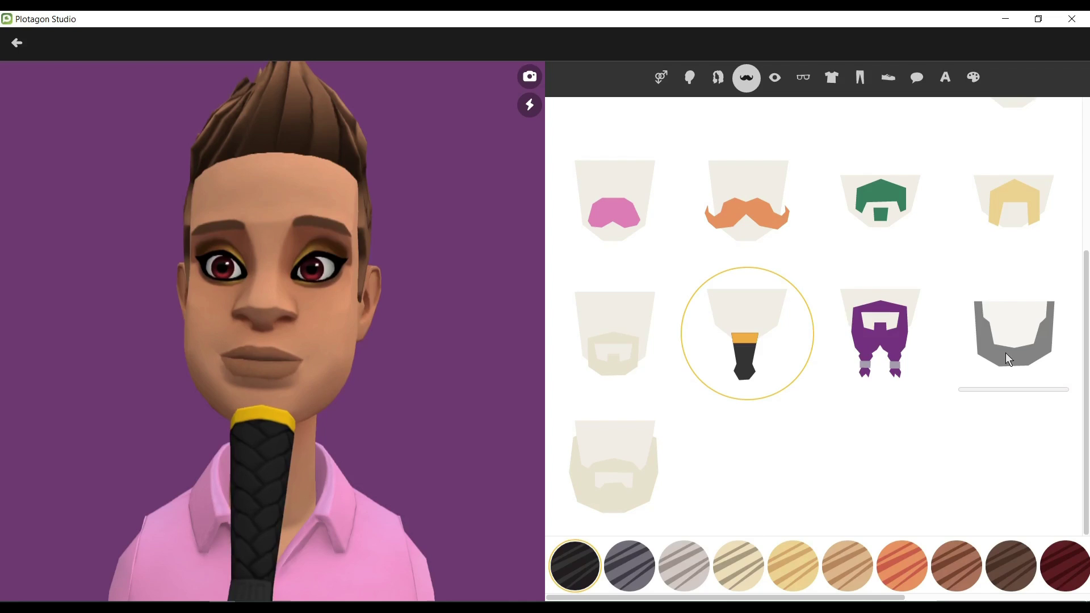
click(1014, 324)
scroll(766, 256, up, 3)
click(613, 166)
- Pick the second eye shape, brown lips and blue eye colour for the character
click(774, 78)
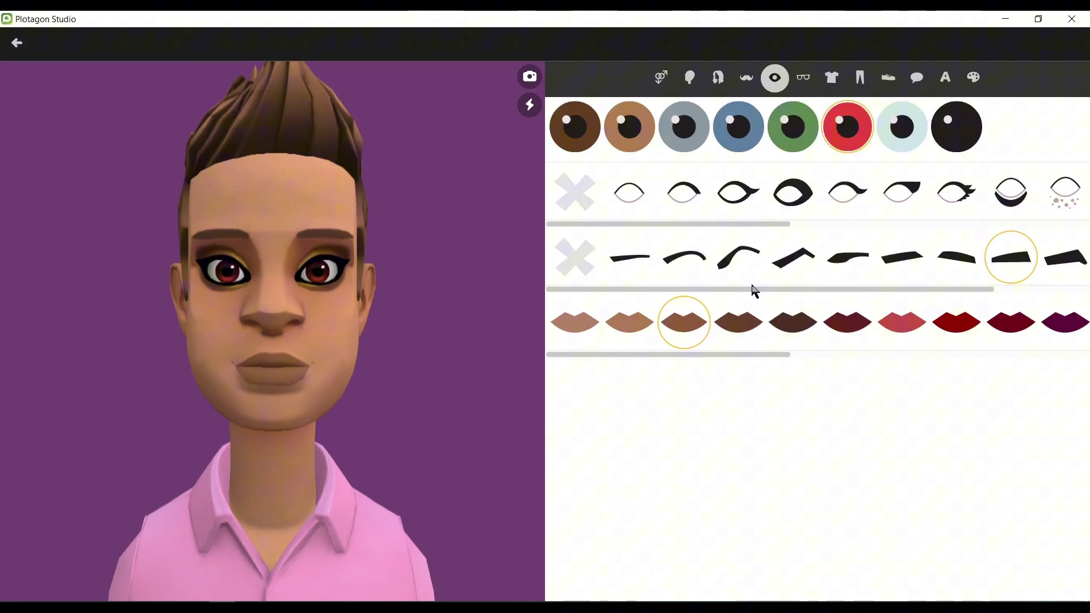
scroll(752, 290, down, 2)
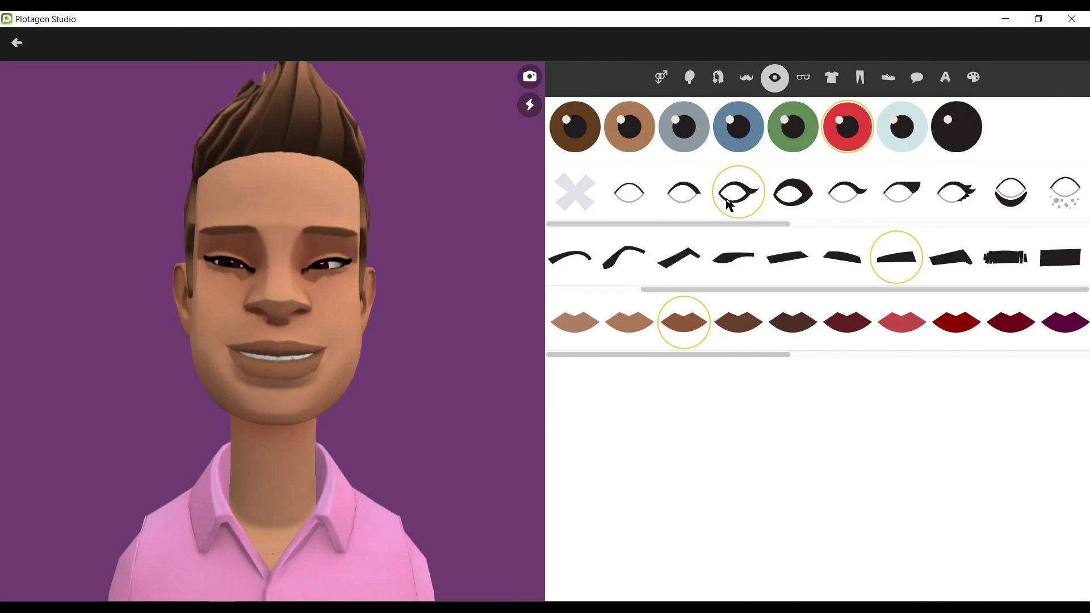
click(680, 192)
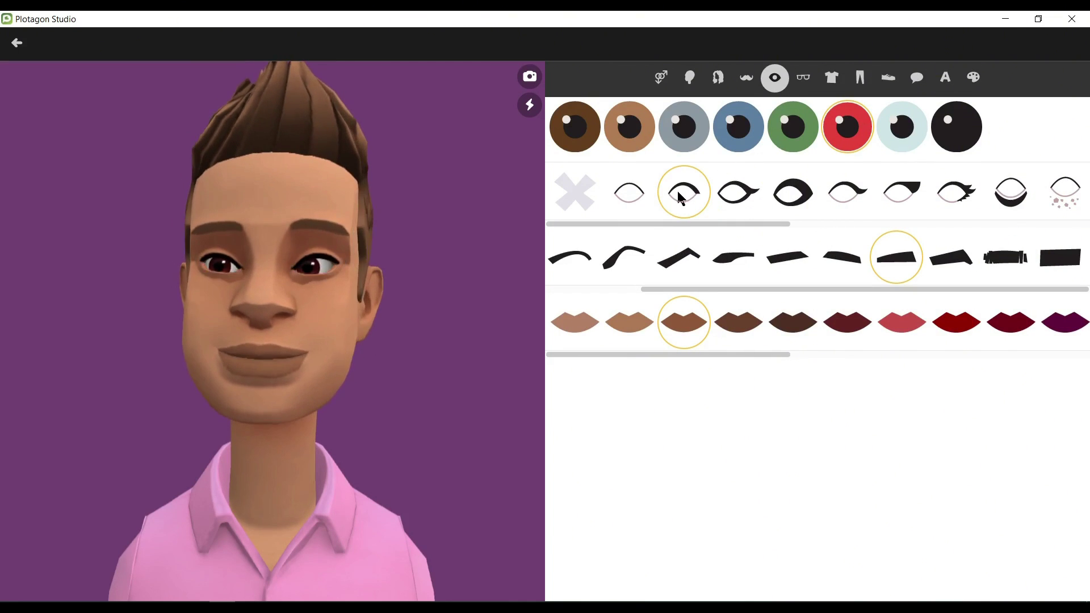
click(639, 324)
click(742, 324)
click(907, 331)
click(701, 329)
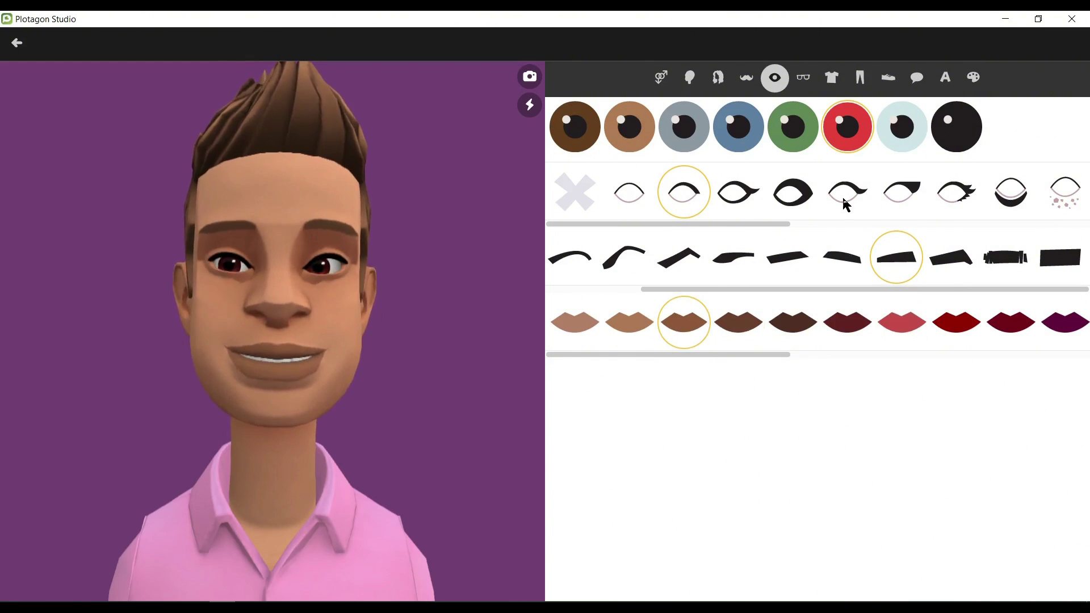
click(737, 131)
click(802, 79)
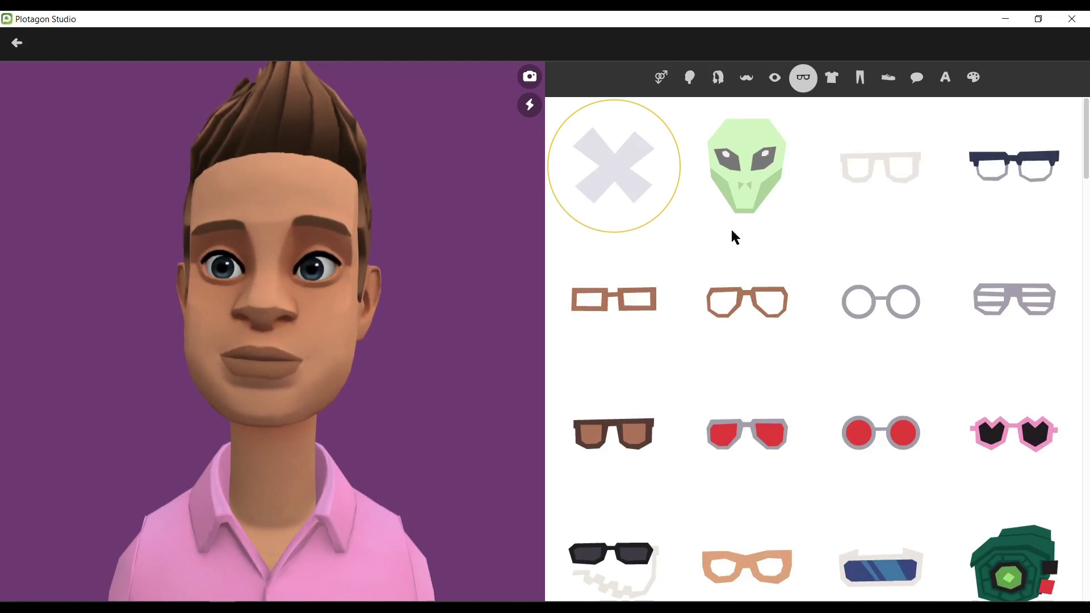
- Try and remove the alien mask, then add octagon-framed glasses with a black frame
click(757, 182)
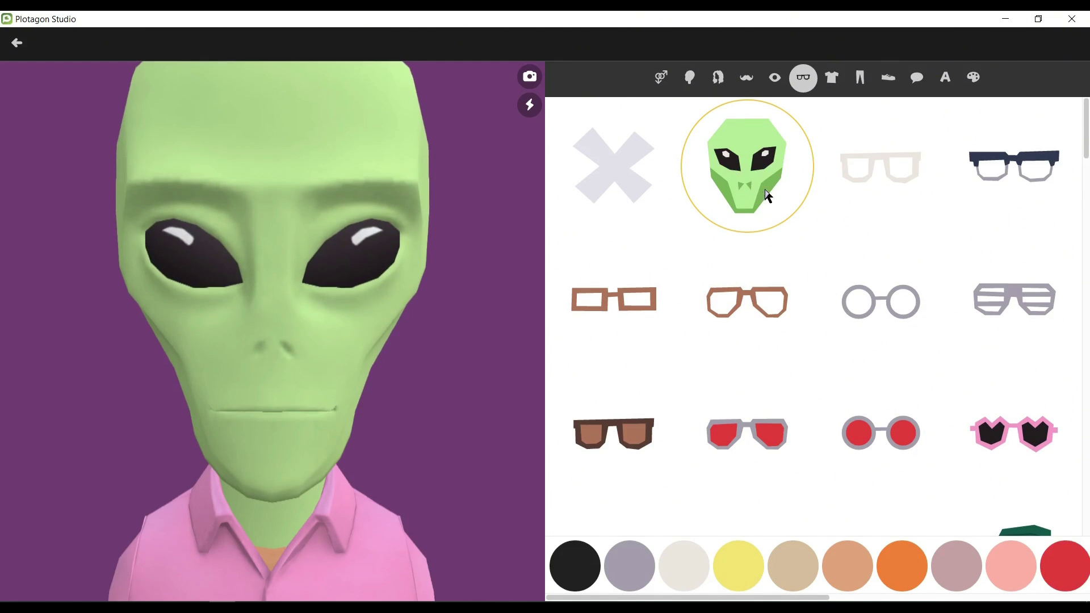
click(613, 167)
scroll(709, 315, down, 3)
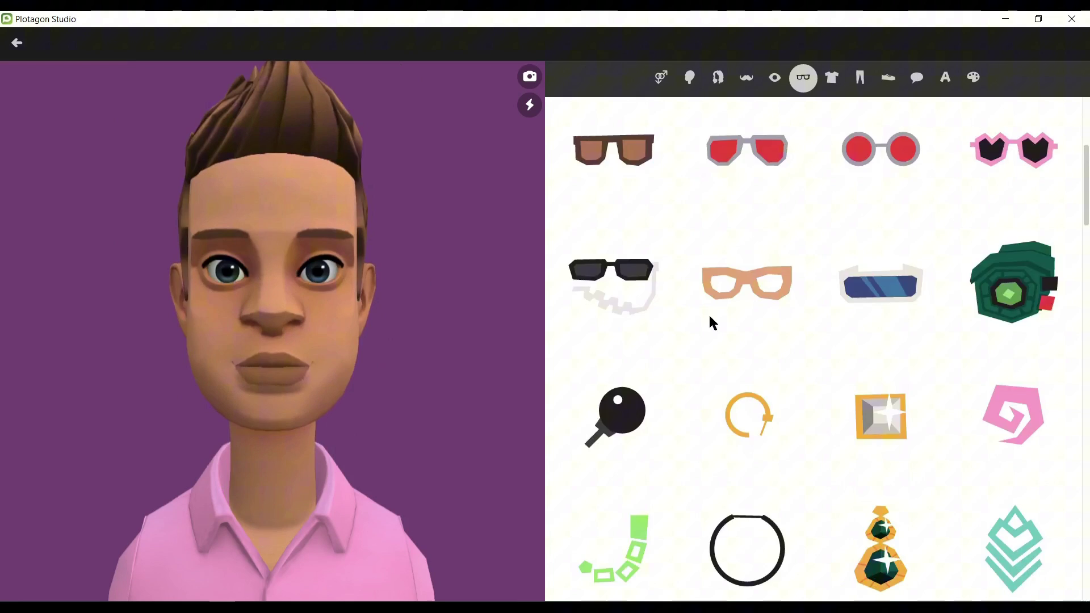
scroll(709, 315, up, 3)
click(748, 302)
click(844, 309)
click(743, 304)
click(739, 563)
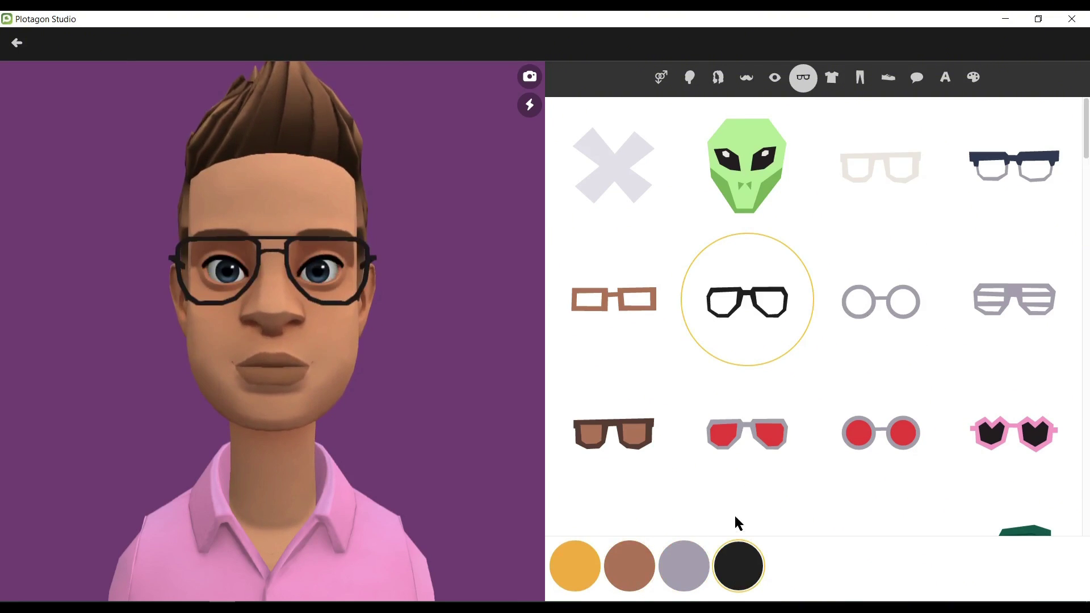
- Try maroon and beige collared shirts, then choose the light-blue rolled-sleeve shirt
click(835, 78)
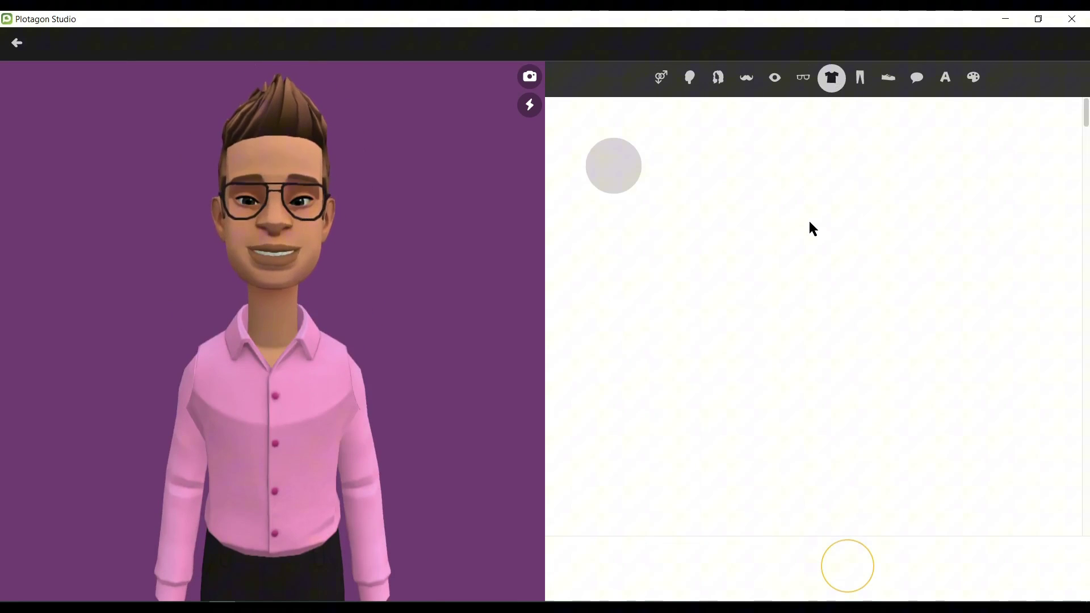
scroll(648, 392, up, 5)
scroll(648, 392, up, 5)
scroll(648, 392, up, 5)
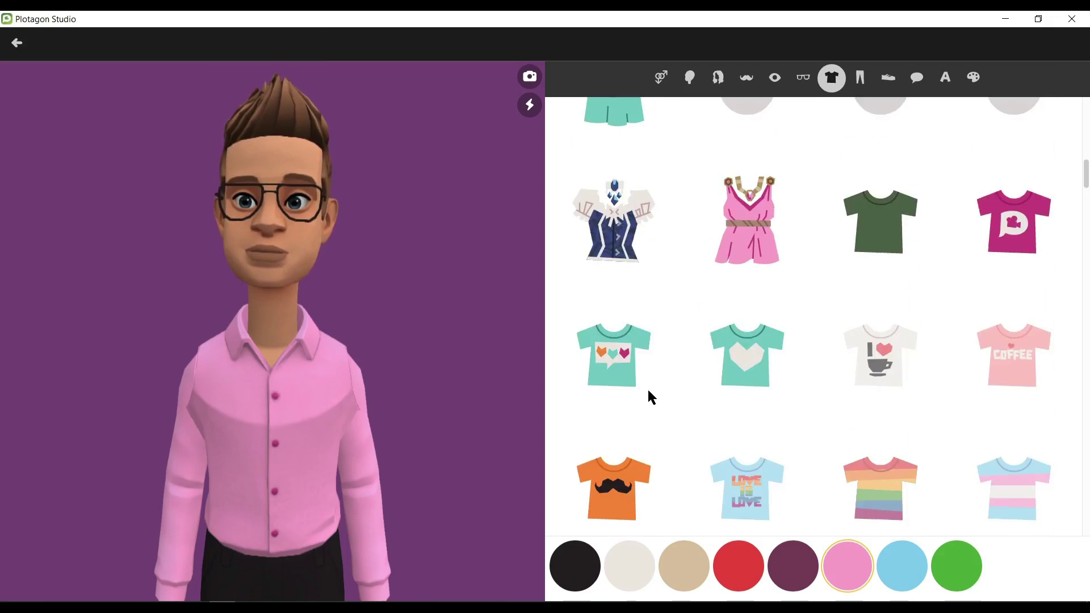
scroll(648, 391, up, 5)
scroll(926, 287, down, 5)
scroll(926, 287, down, 5)
scroll(927, 287, down, 2)
click(879, 353)
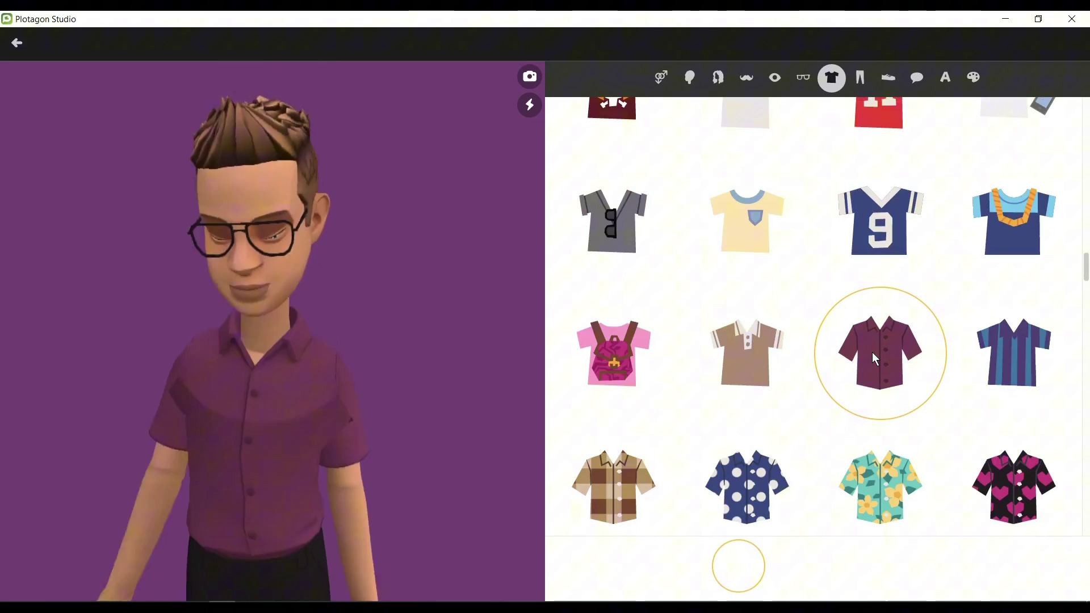
click(885, 571)
click(958, 566)
click(848, 567)
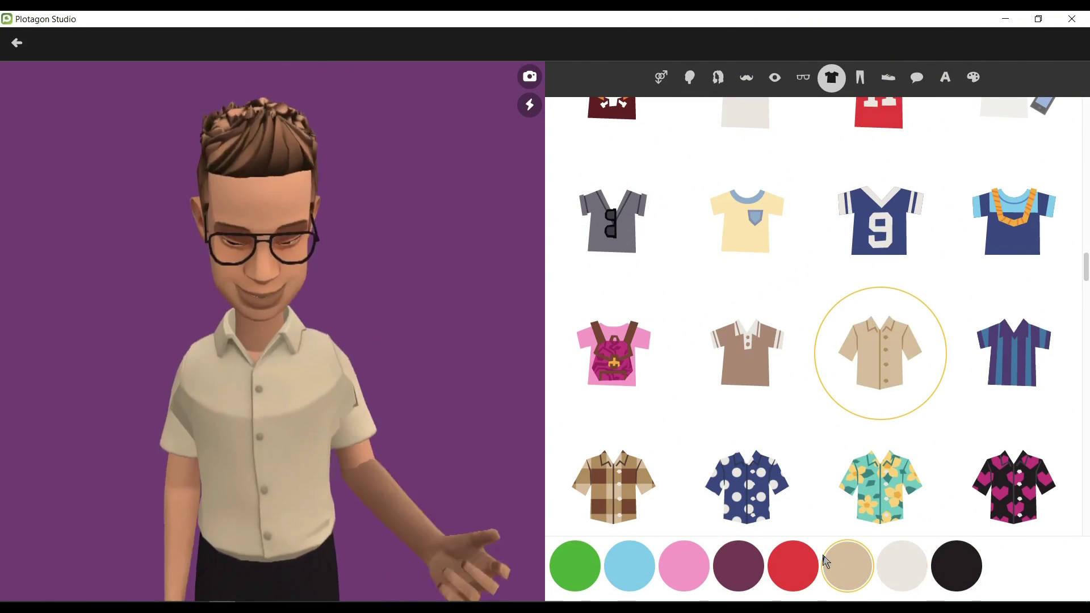
scroll(804, 417, down, 3)
scroll(804, 418, down, 3)
click(1011, 264)
scroll(871, 208, down, 3)
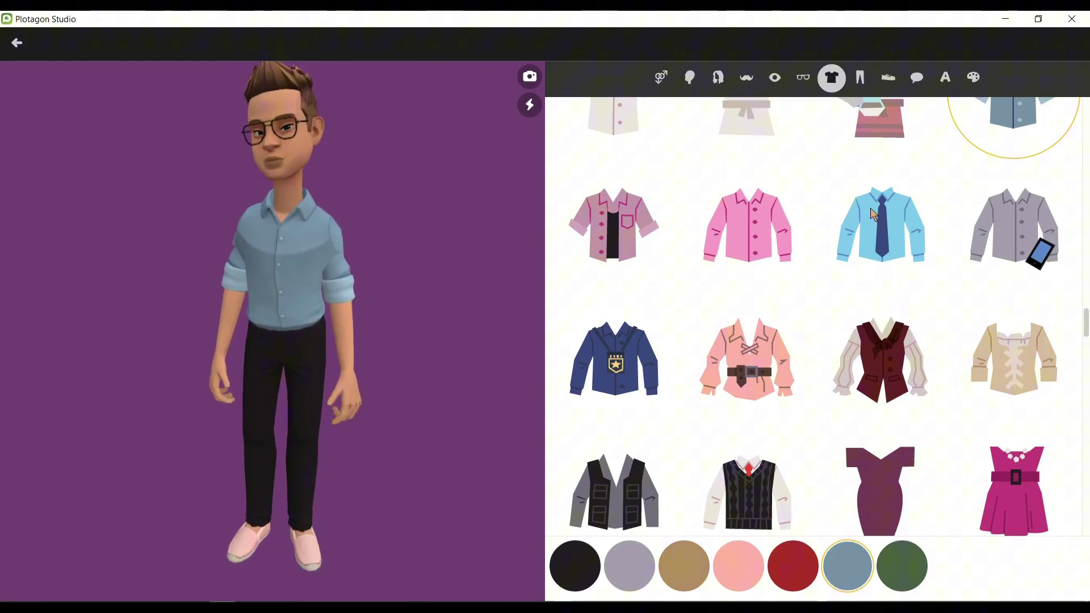
click(860, 77)
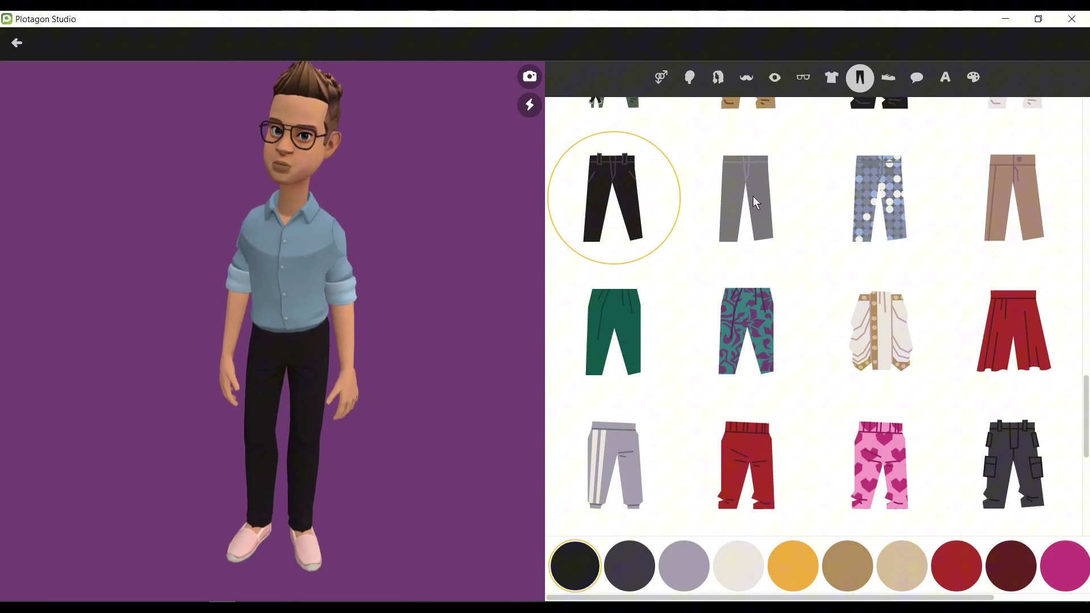
- Choose straight black trousers, then try sneakers in pink and blue
click(753, 196)
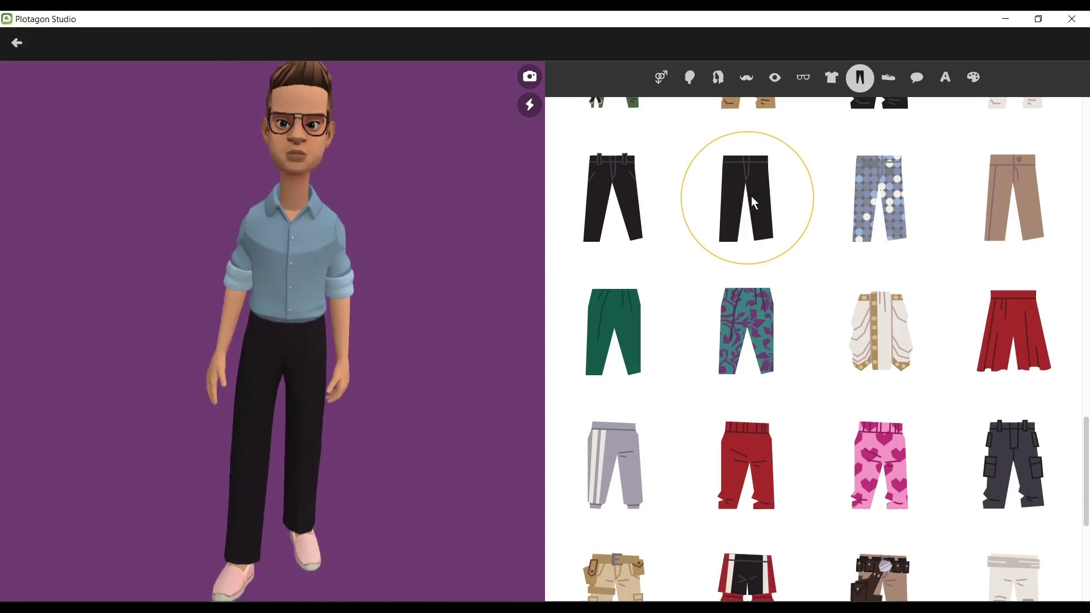
click(888, 78)
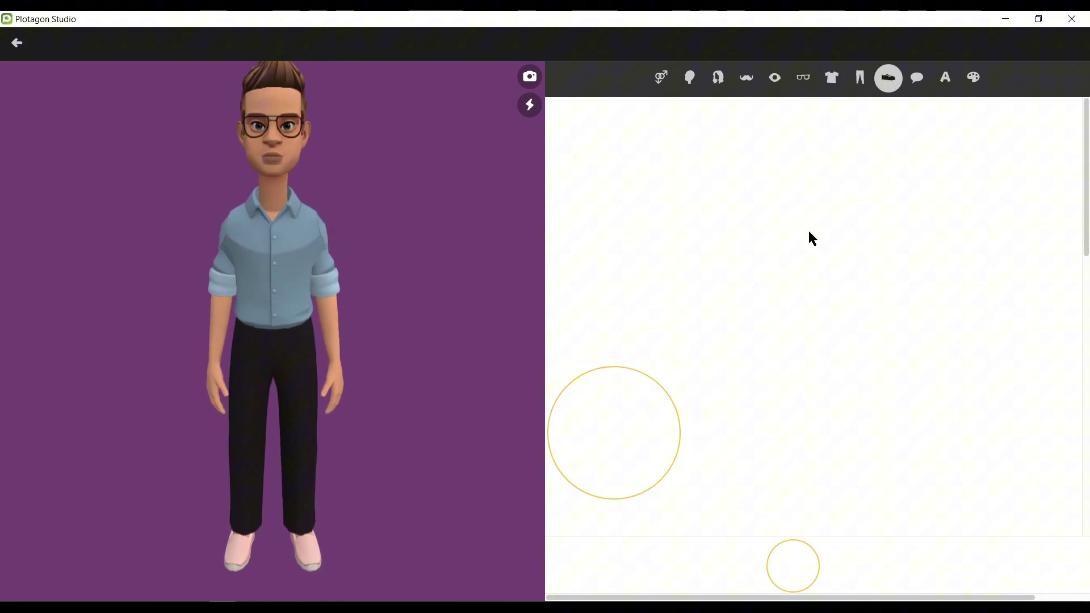
click(747, 203)
click(882, 204)
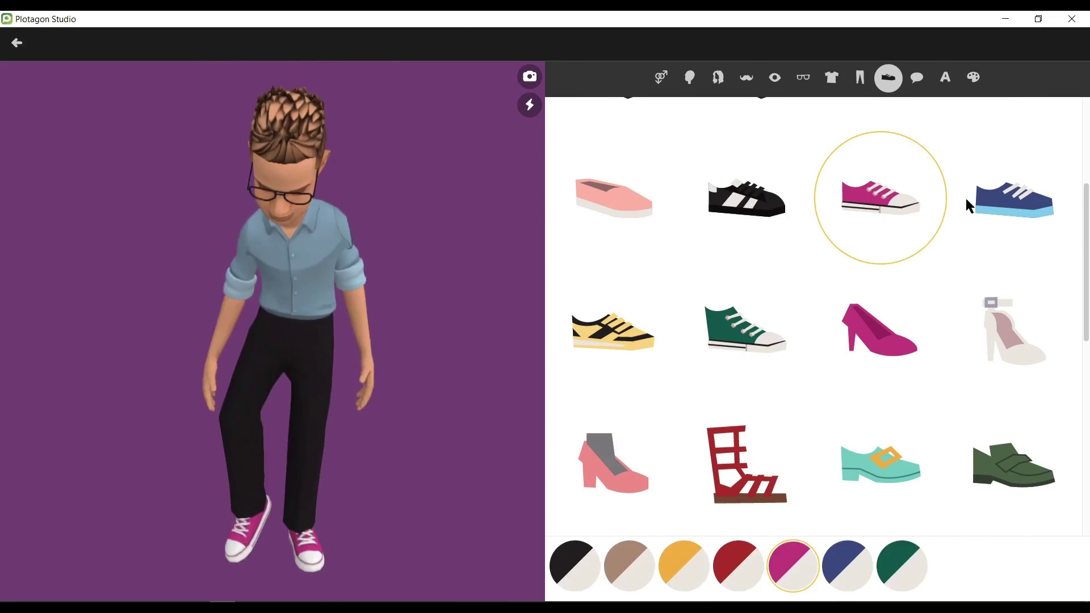
click(989, 204)
scroll(751, 299, down, 3)
scroll(629, 323, down, 2)
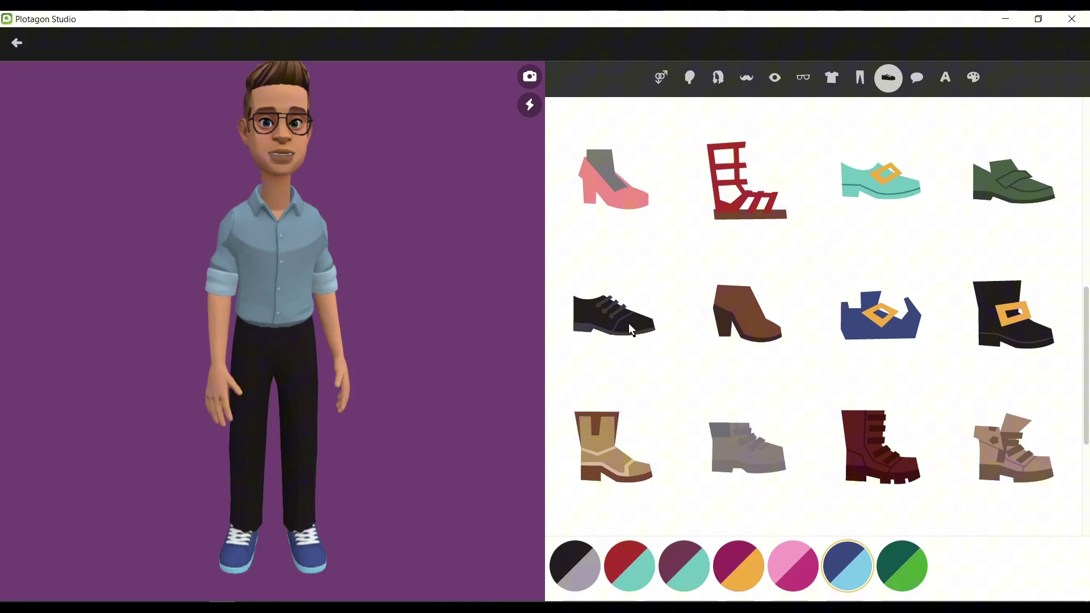
- Settle on black-and-white sneakers after trying black oxford shoes
click(629, 323)
click(729, 569)
scroll(882, 257, up, 5)
click(881, 198)
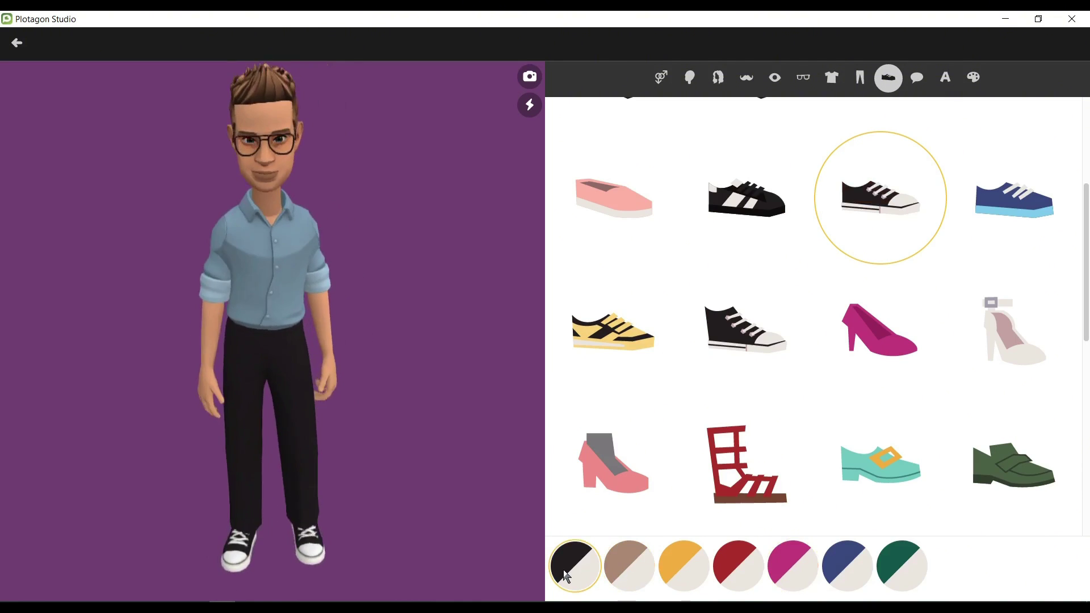
click(901, 566)
click(575, 565)
click(915, 79)
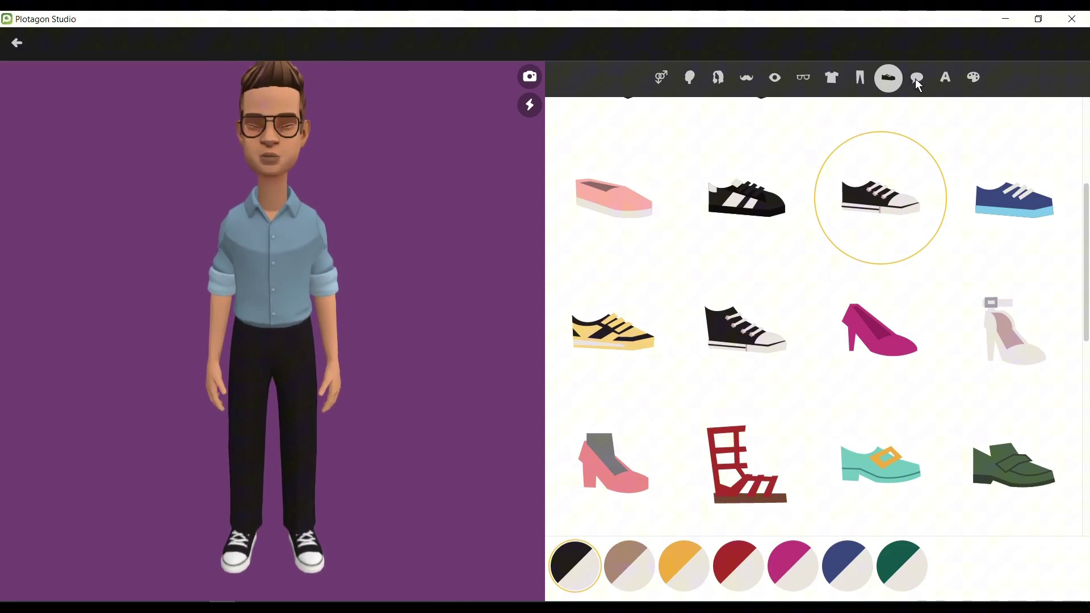
- Open the bespectacled character's name setting and delete the old name 'Earl'
click(945, 81)
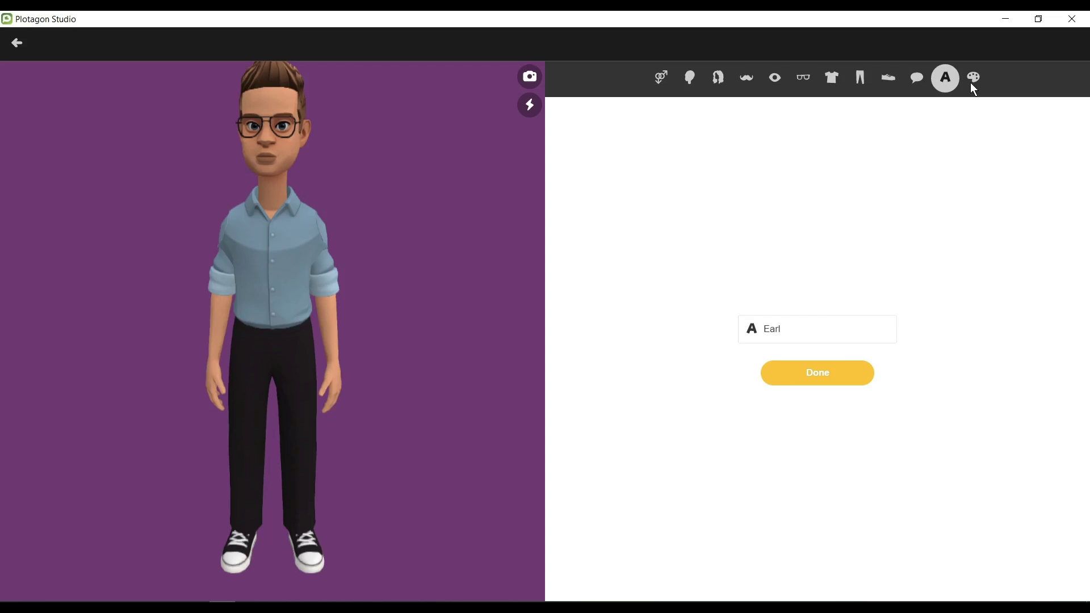
click(970, 83)
drag(779, 333, 749, 332)
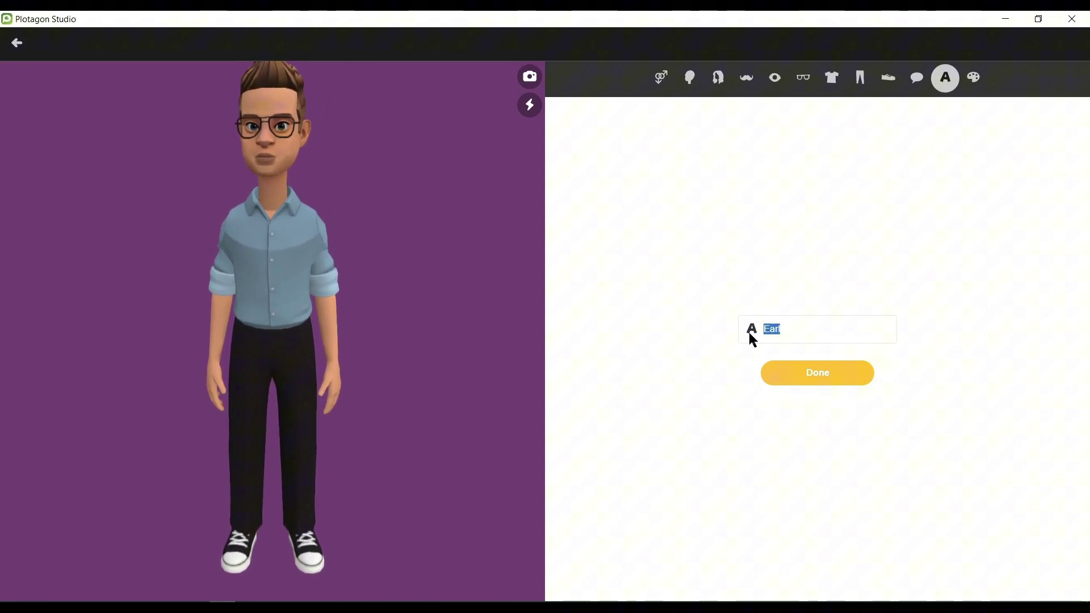
key(BackSpace)
text(H)
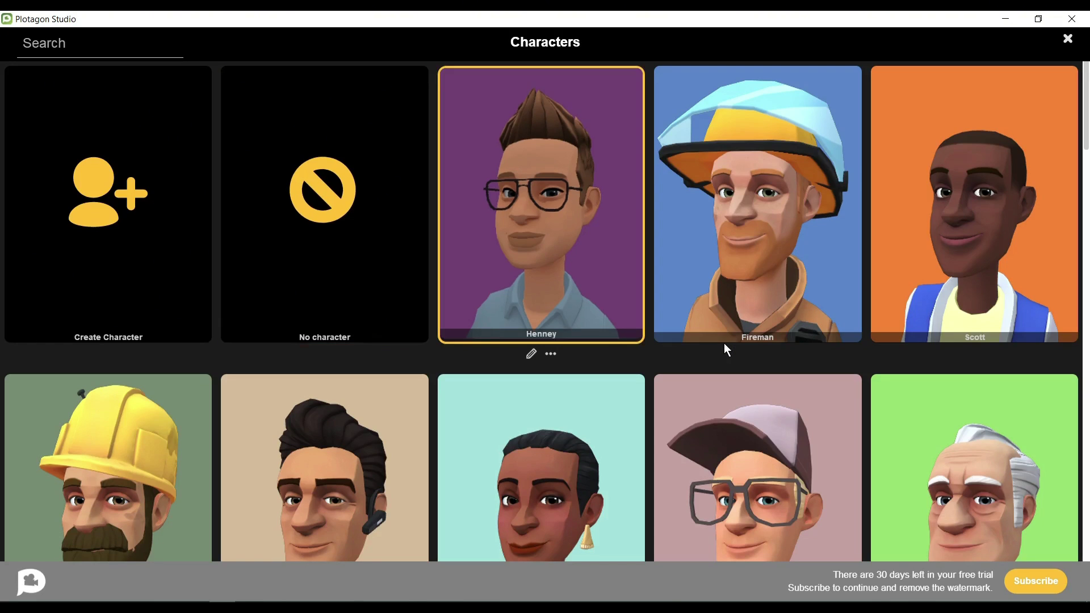
- Start a new female character and give her a different face shape
click(105, 192)
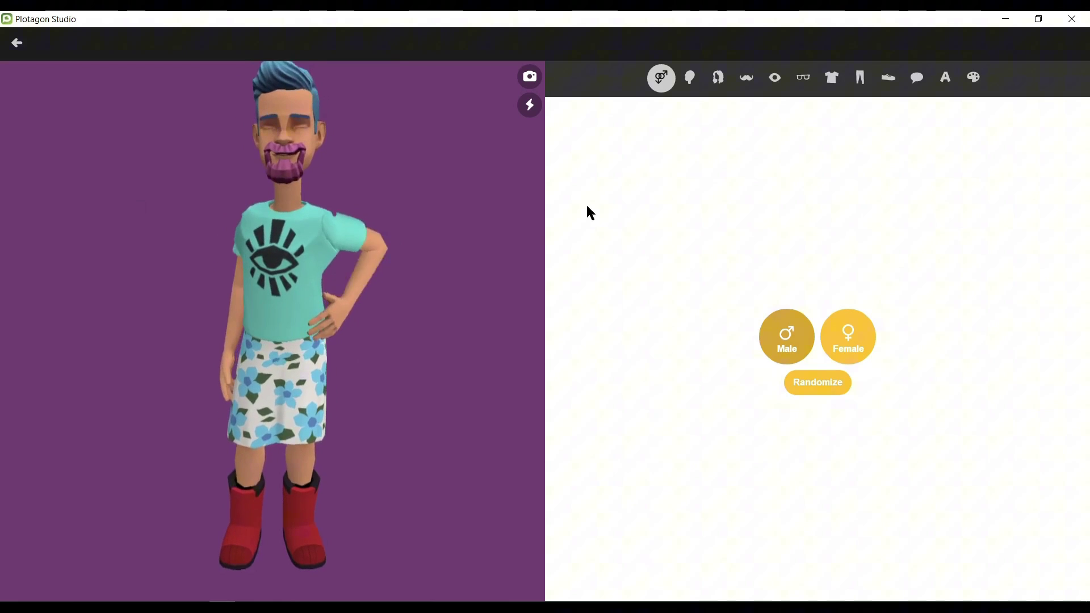
click(865, 352)
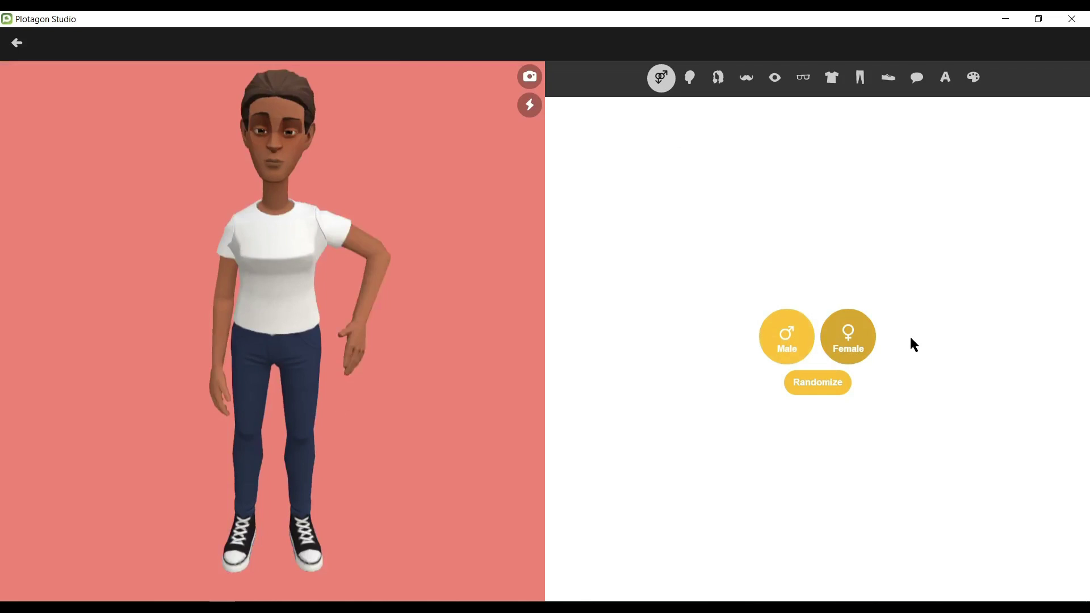
click(689, 77)
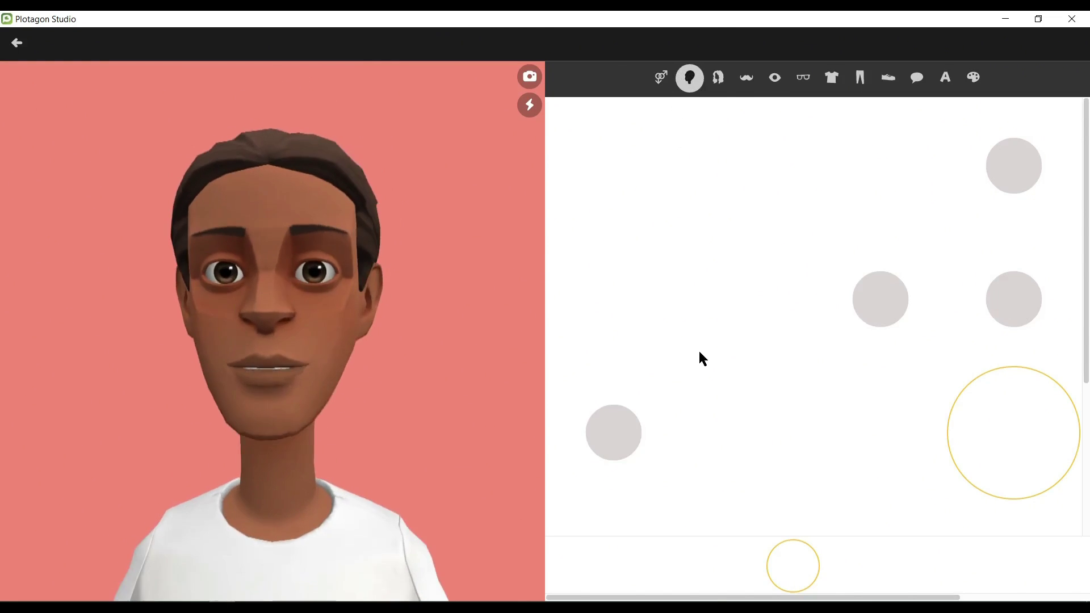
scroll(699, 349, down, 3)
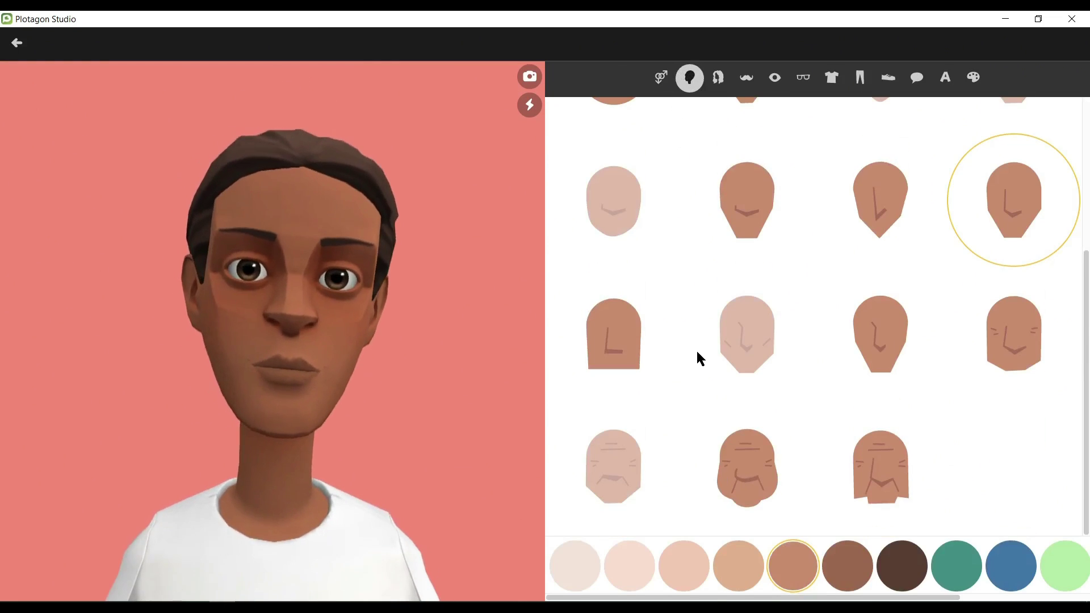
click(877, 343)
- Try hairstyles, including the long dark-red one and a blue wavy one
click(718, 78)
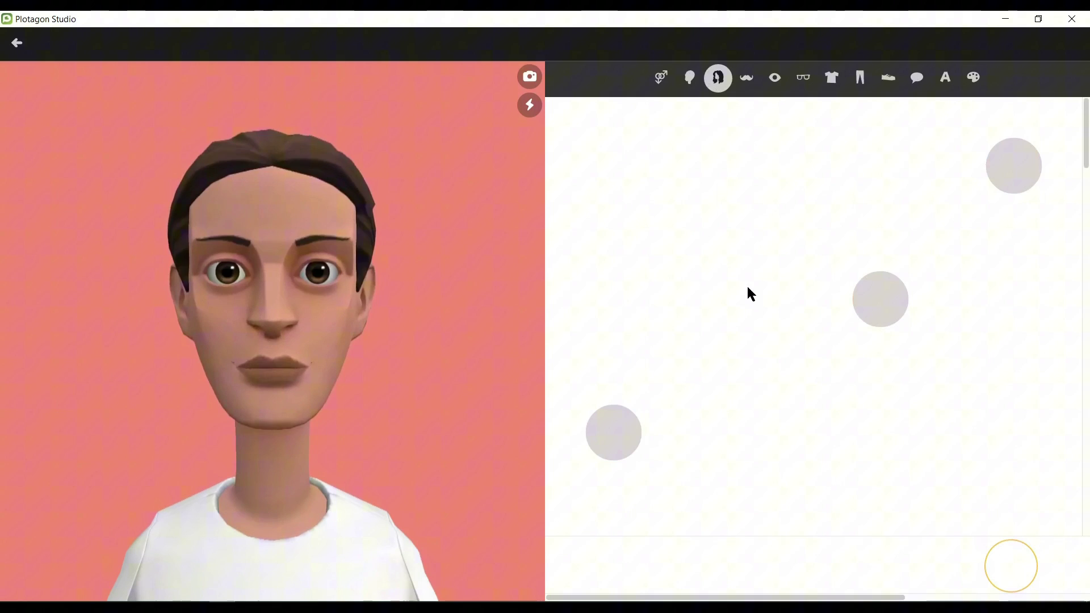
scroll(852, 366, down, 1)
click(981, 430)
scroll(742, 240, down, 5)
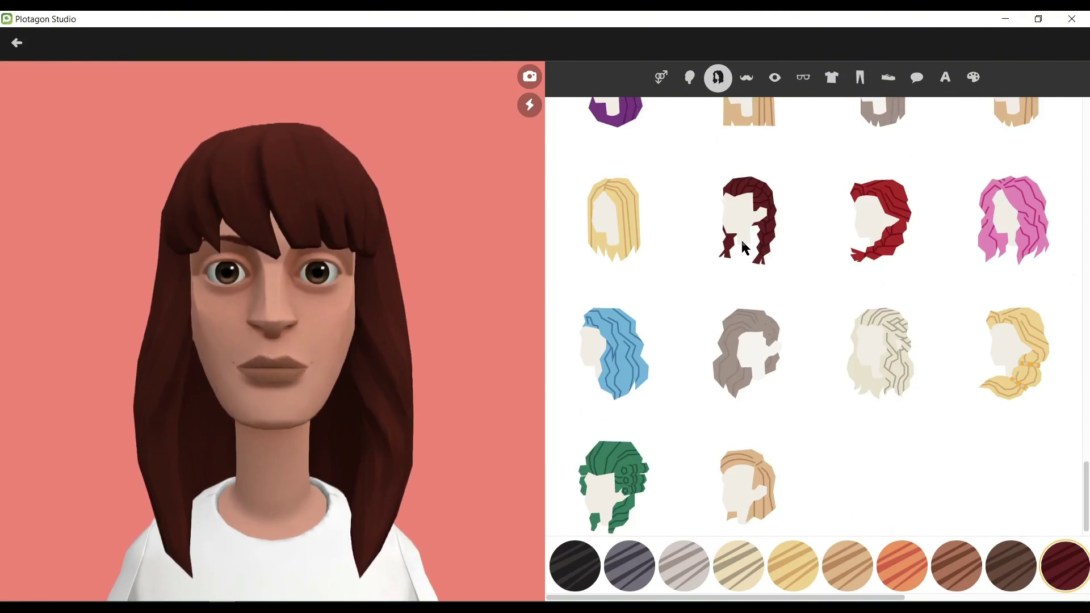
click(634, 366)
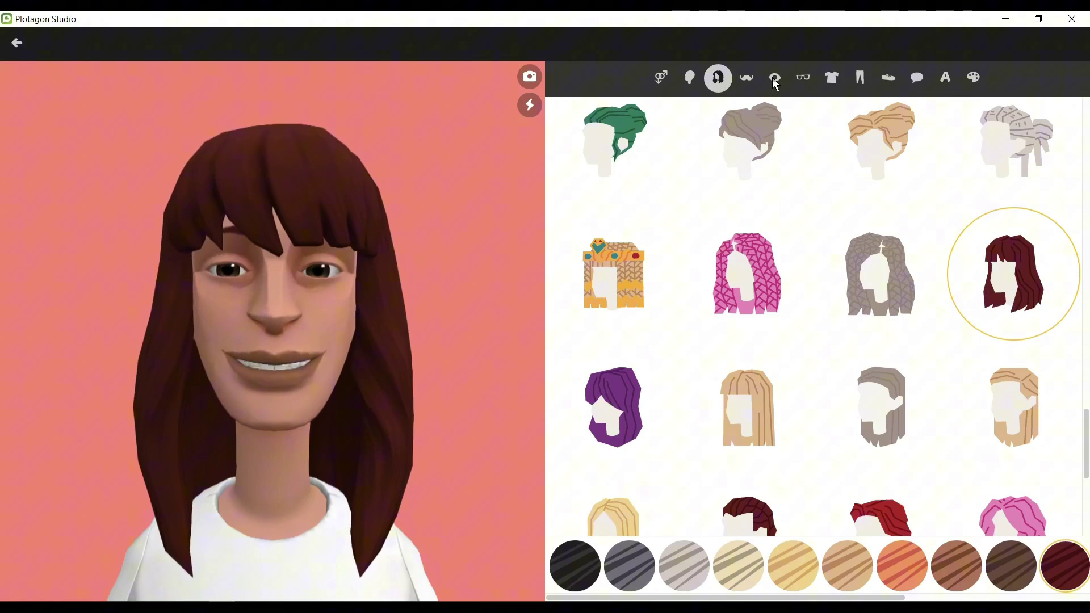
click(775, 87)
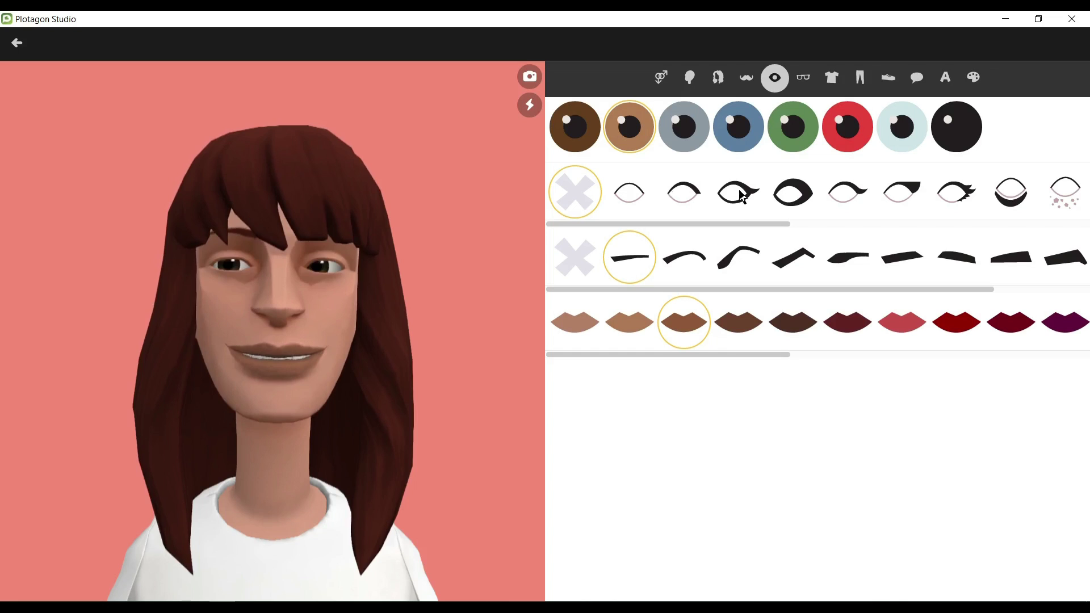
- Give her winged eyeliner, dark purple lips, grey eyes and arched eyebrows
click(739, 192)
click(848, 192)
click(957, 192)
drag(657, 355, 769, 356)
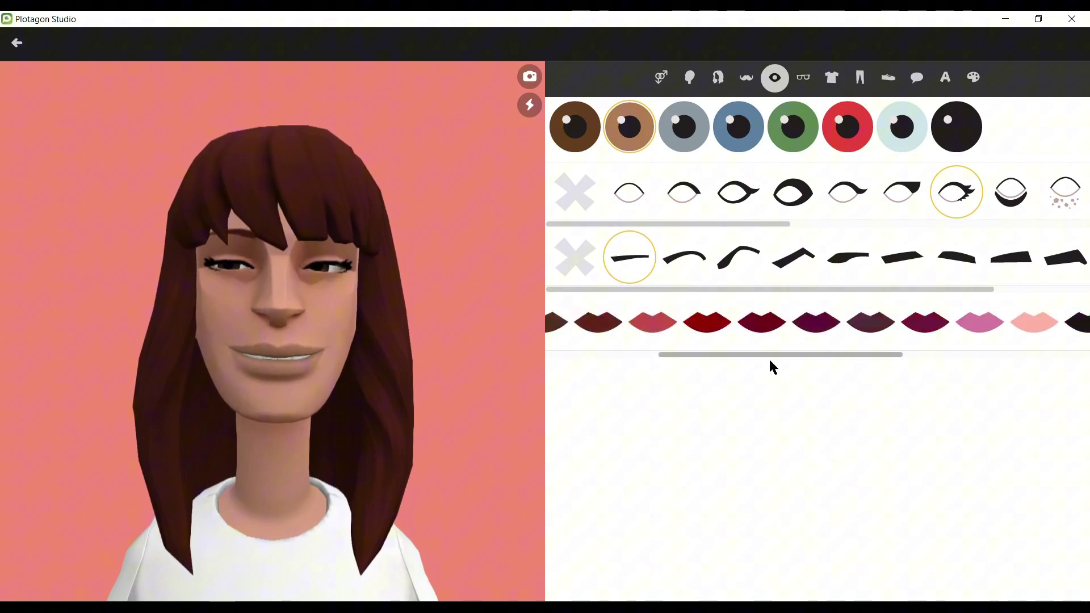
click(883, 322)
click(684, 127)
click(730, 264)
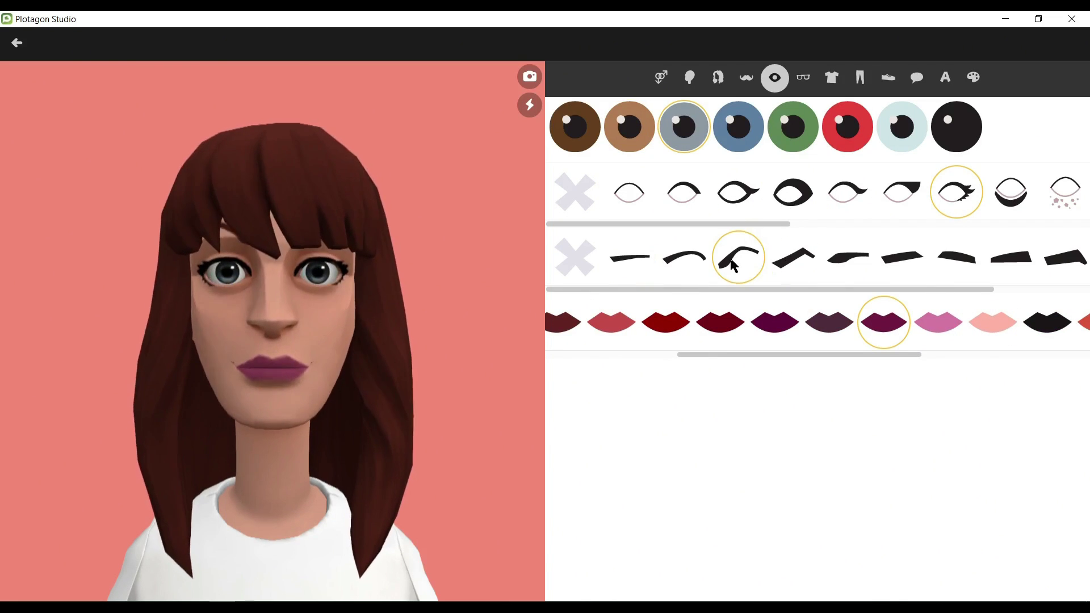
- Dress her in a magenta dress
click(803, 77)
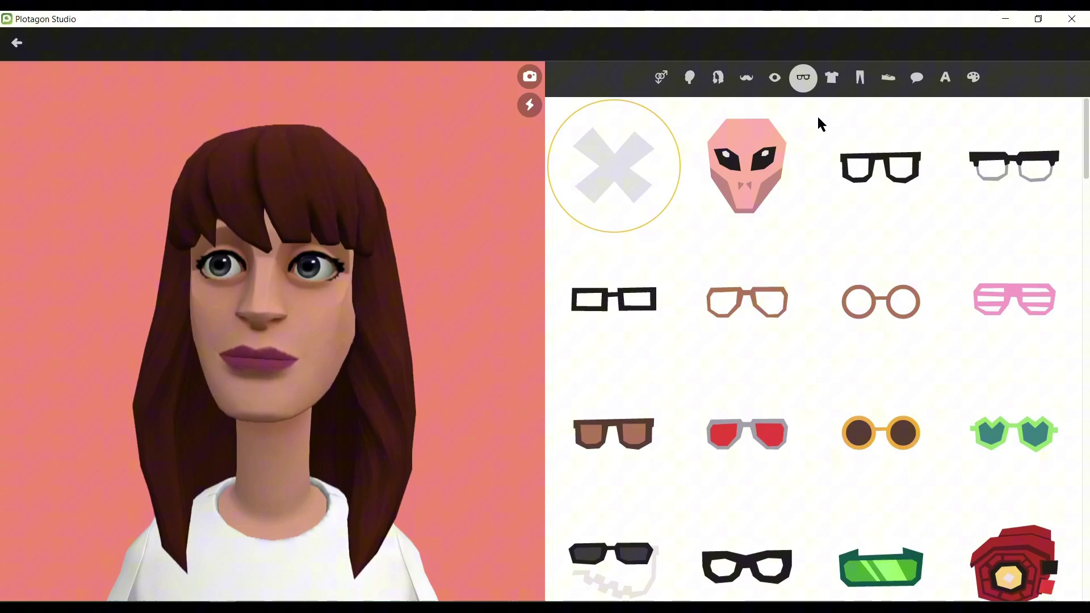
scroll(834, 219, down, 5)
scroll(838, 312, down, 3)
scroll(841, 305, down, 5)
scroll(840, 307, down, 5)
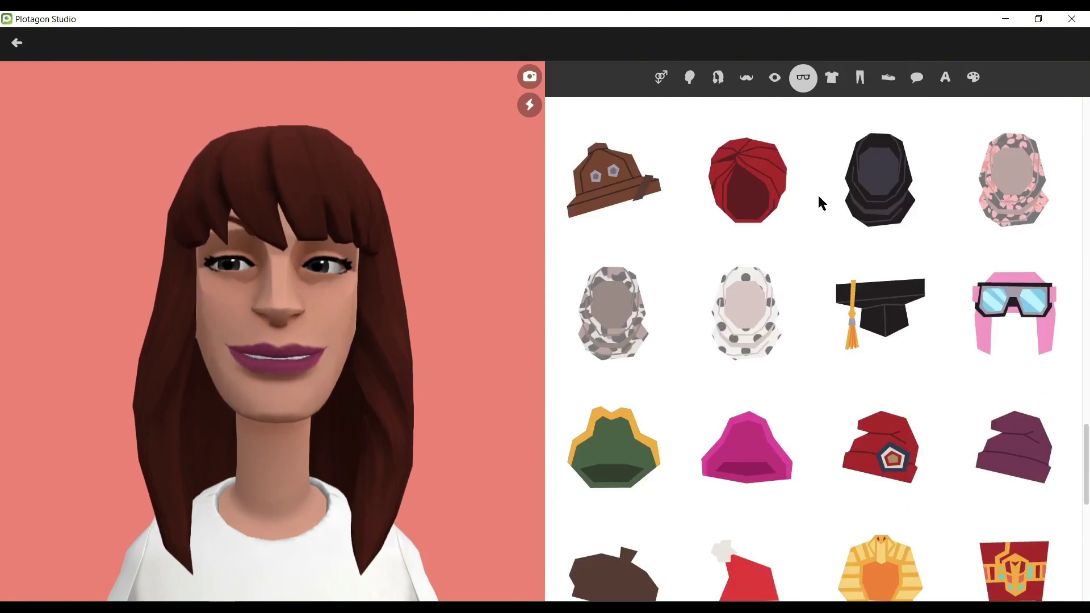
scroll(818, 202, up, 2)
click(832, 78)
scroll(888, 305, down, 5)
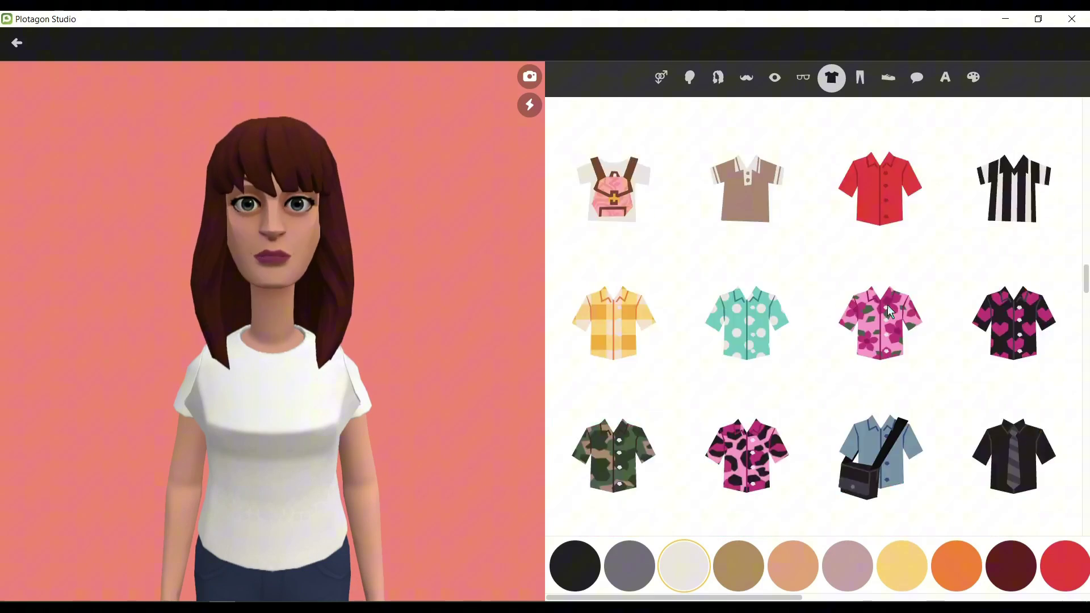
scroll(887, 305, down, 5)
click(1013, 271)
click(804, 570)
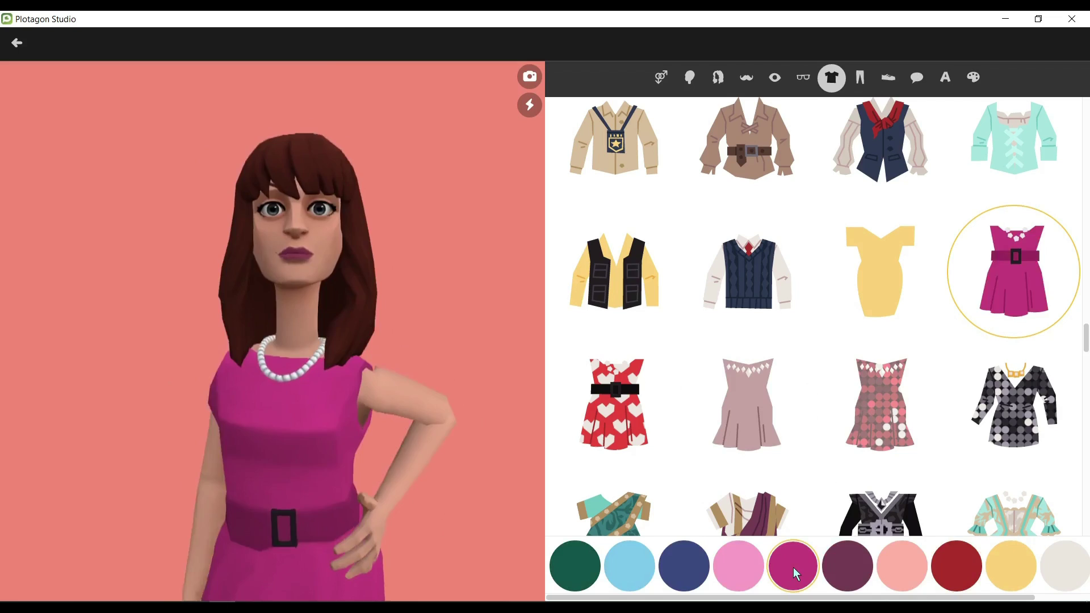
- Try several legwear options, settle on black knee socks, and add pink heels
click(859, 78)
scroll(857, 244, down, 3)
click(763, 261)
scroll(853, 298, up, 3)
click(1011, 268)
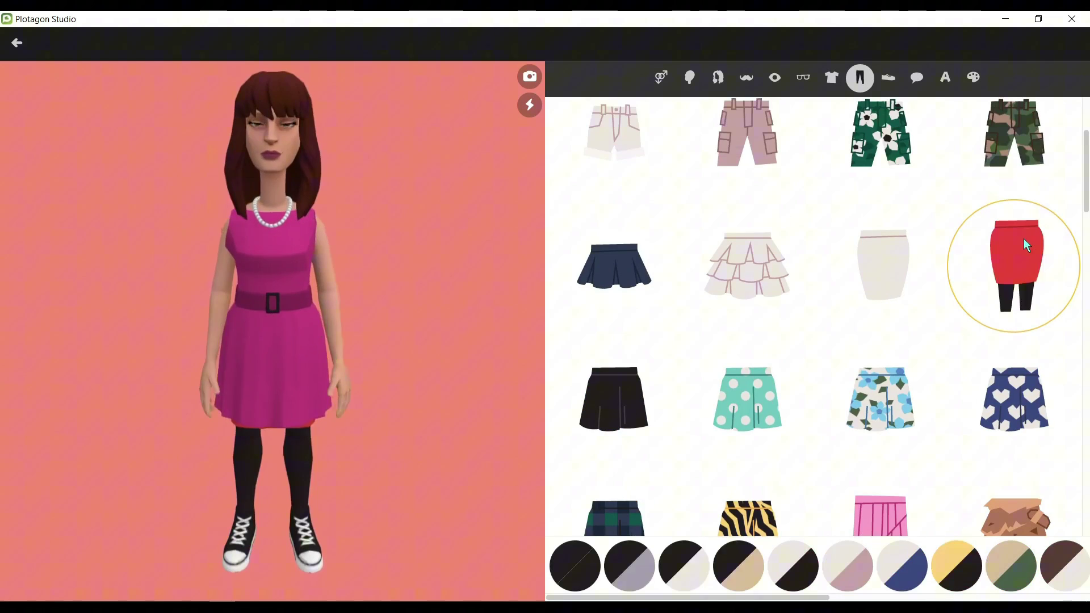
scroll(966, 366, down, 6)
click(880, 341)
click(614, 348)
click(888, 78)
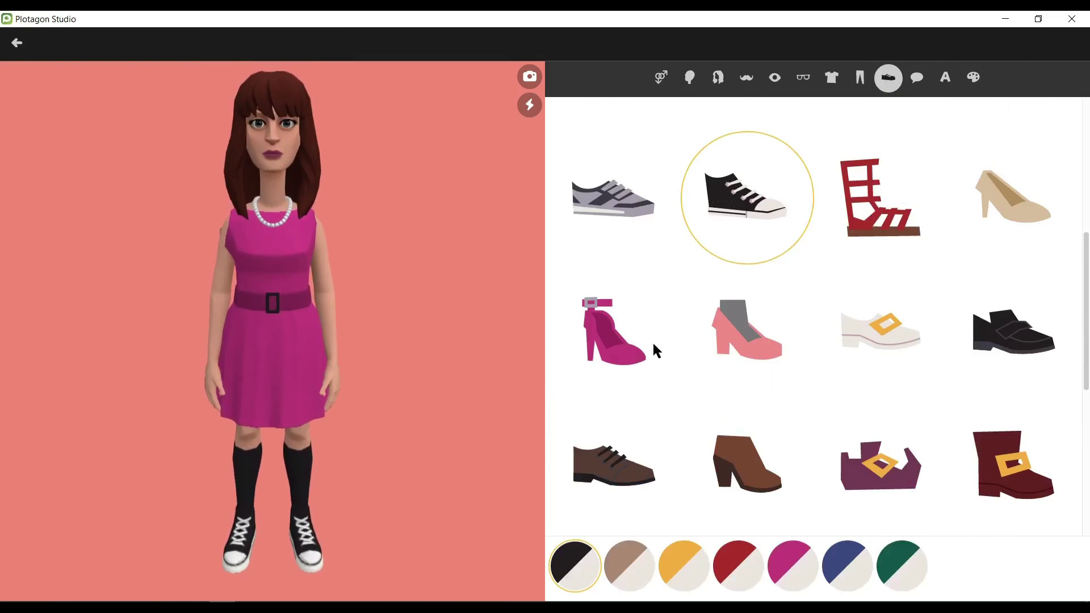
click(614, 332)
- Rename her from Erika to Amelia and save the character
click(946, 78)
double_click(793, 329)
text(Am)
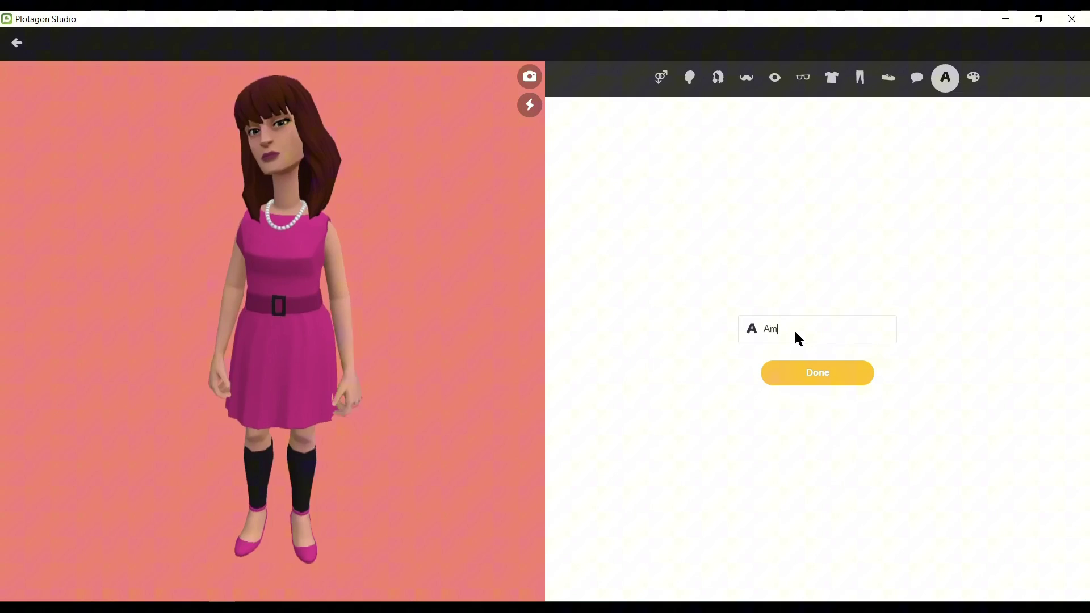
text(elia)
click(819, 372)
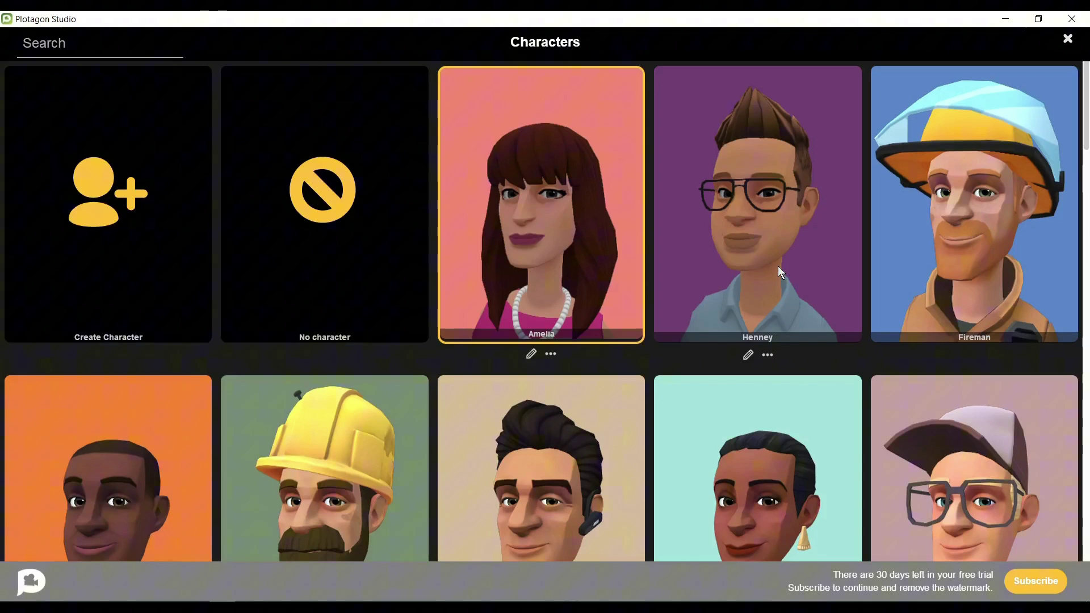
- Back in the Christmas living room scene, pick Amelia as the second actor
click(778, 266)
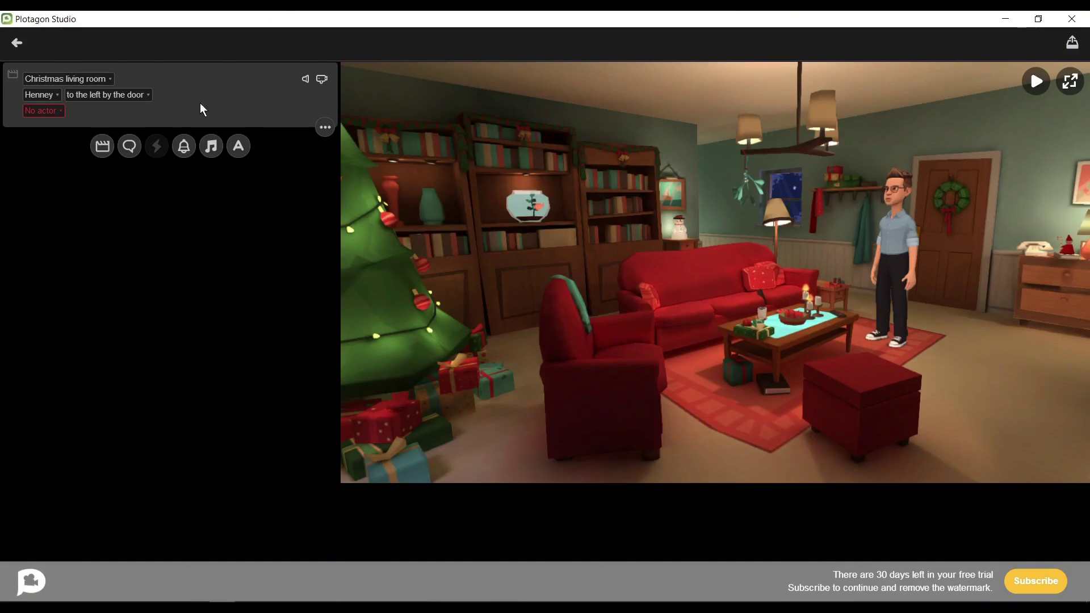
click(41, 109)
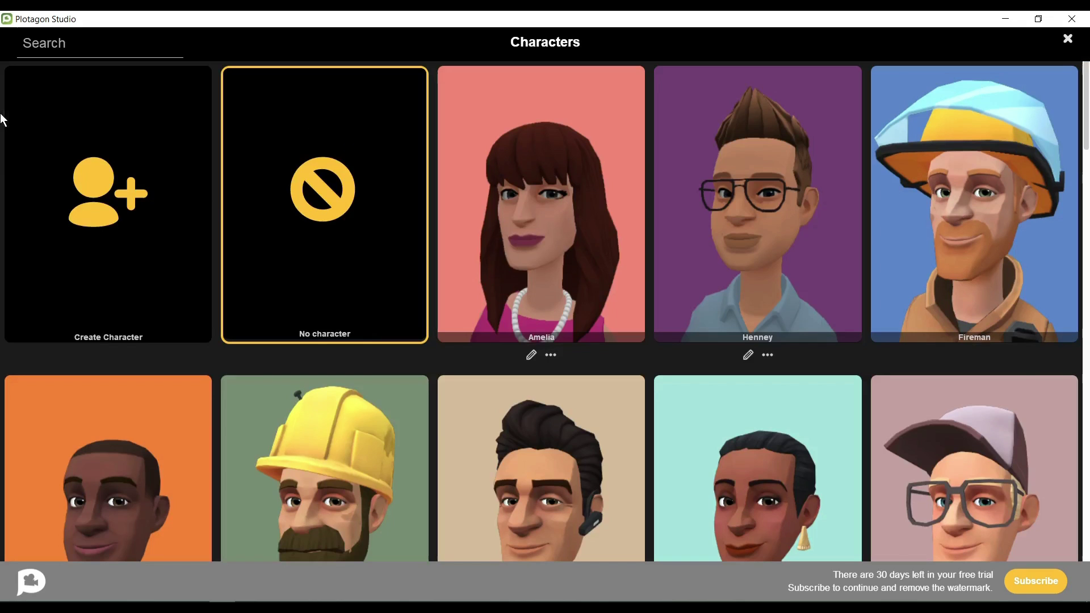
click(483, 206)
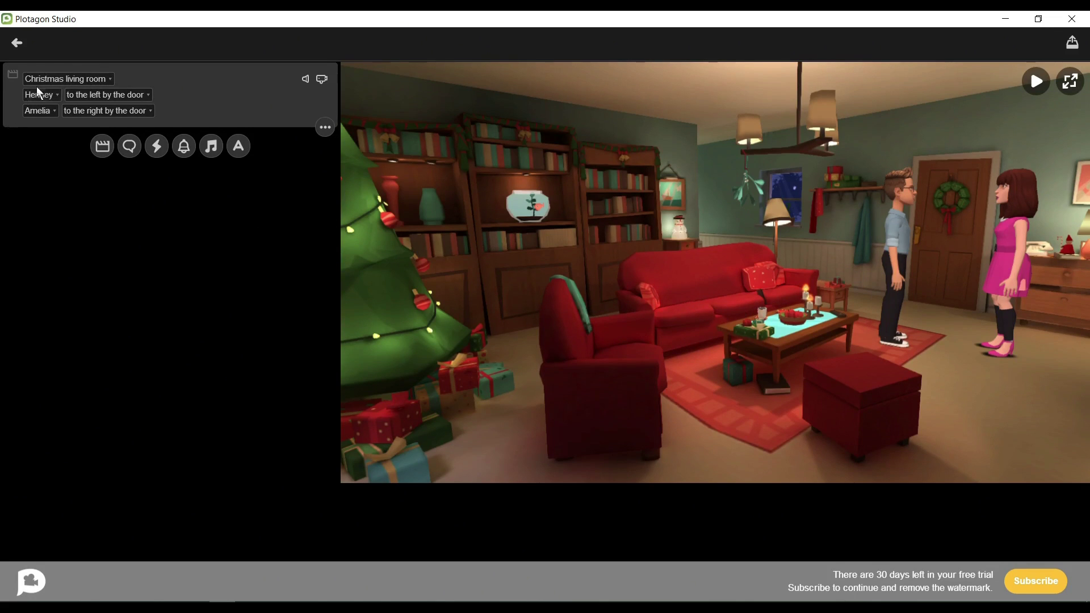
click(147, 96)
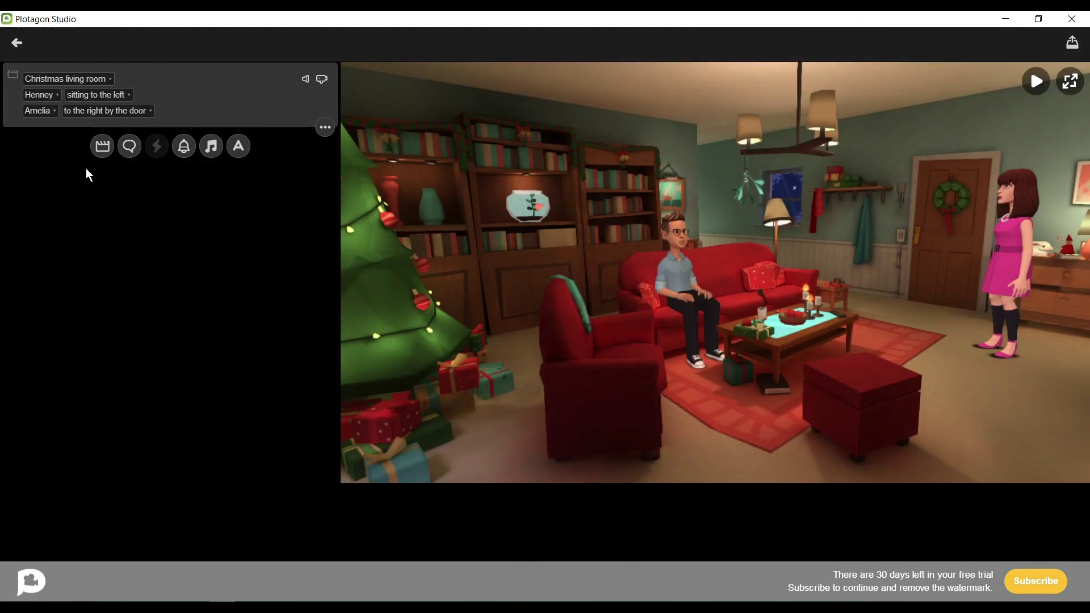
- Place Amelia at Door (left) and add a blank dialogue line
click(118, 110)
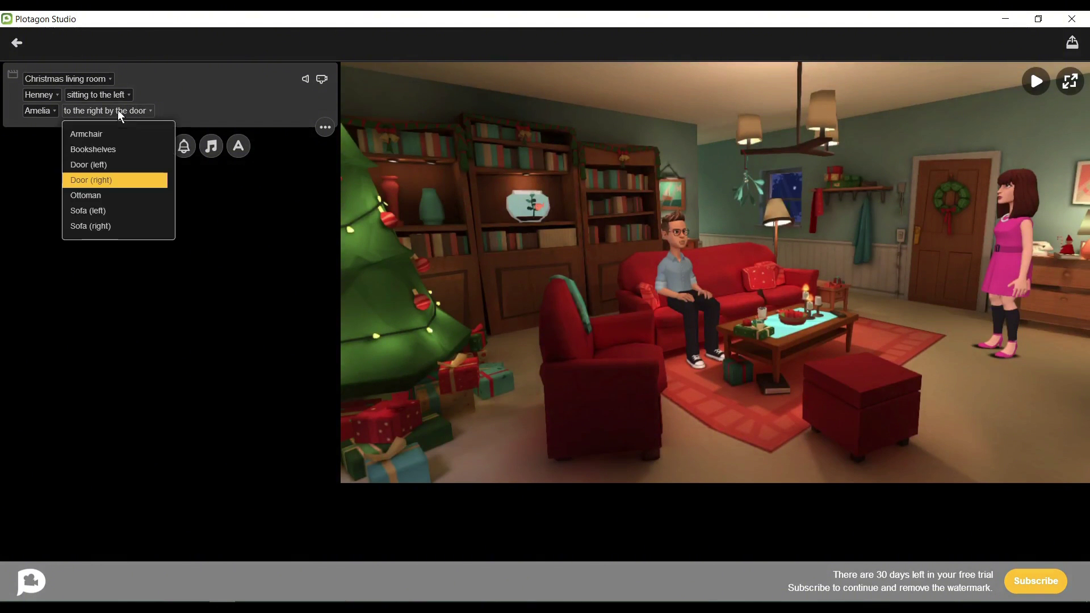
click(100, 167)
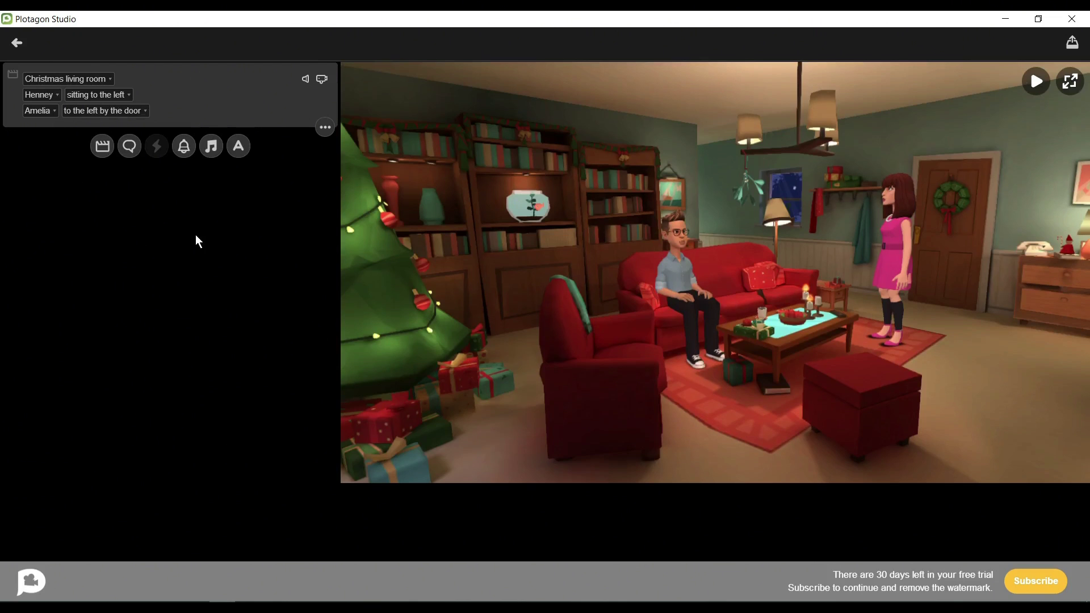
click(130, 148)
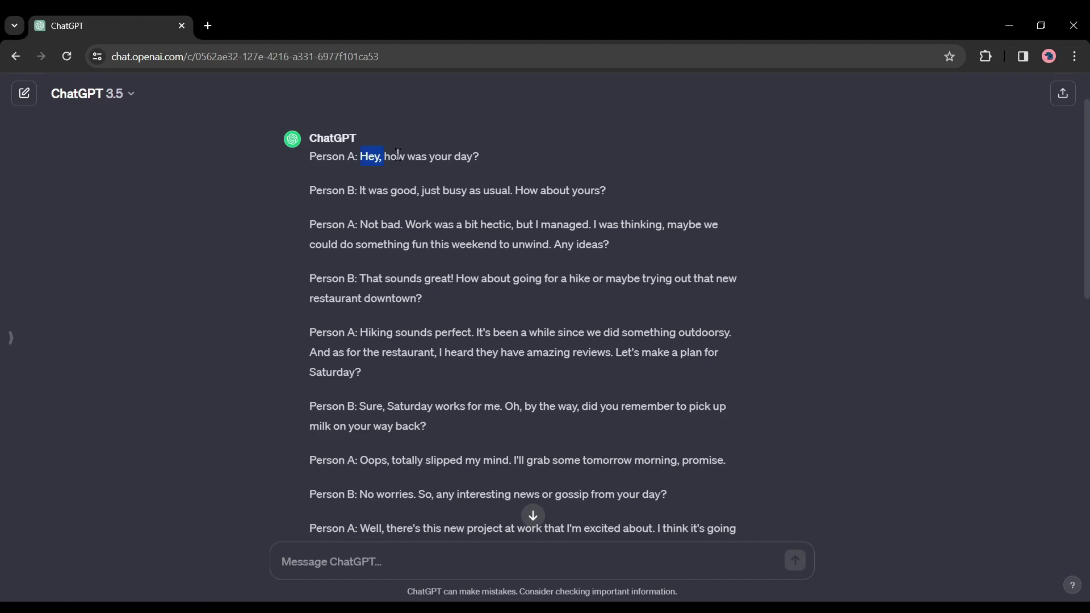
- Have Amelia say 'Hey, how was your day?' with a Happy expression, then preview
drag(398, 156, 470, 159)
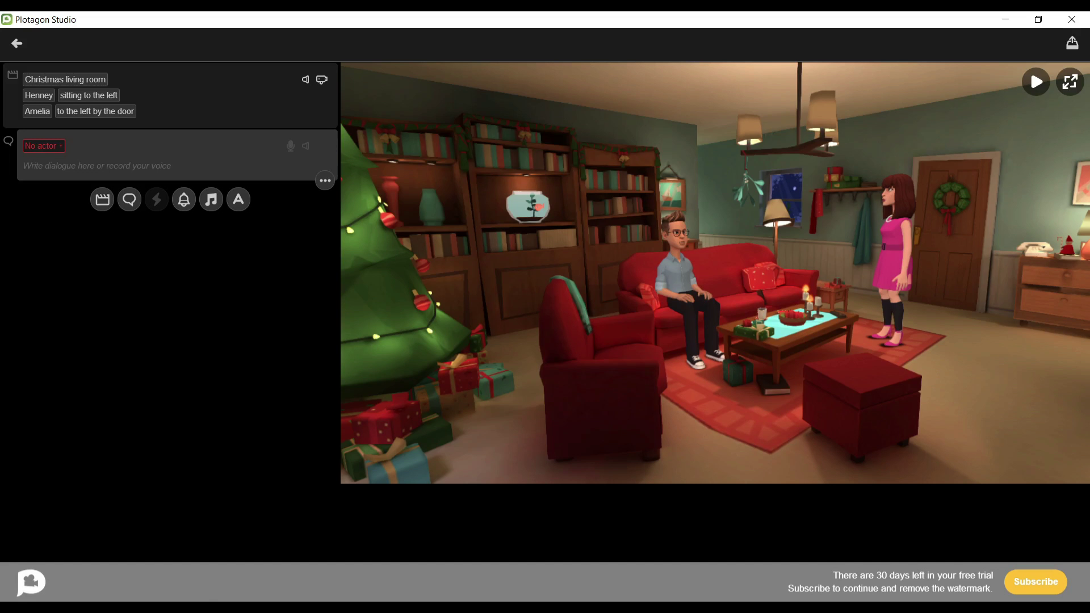
click(55, 149)
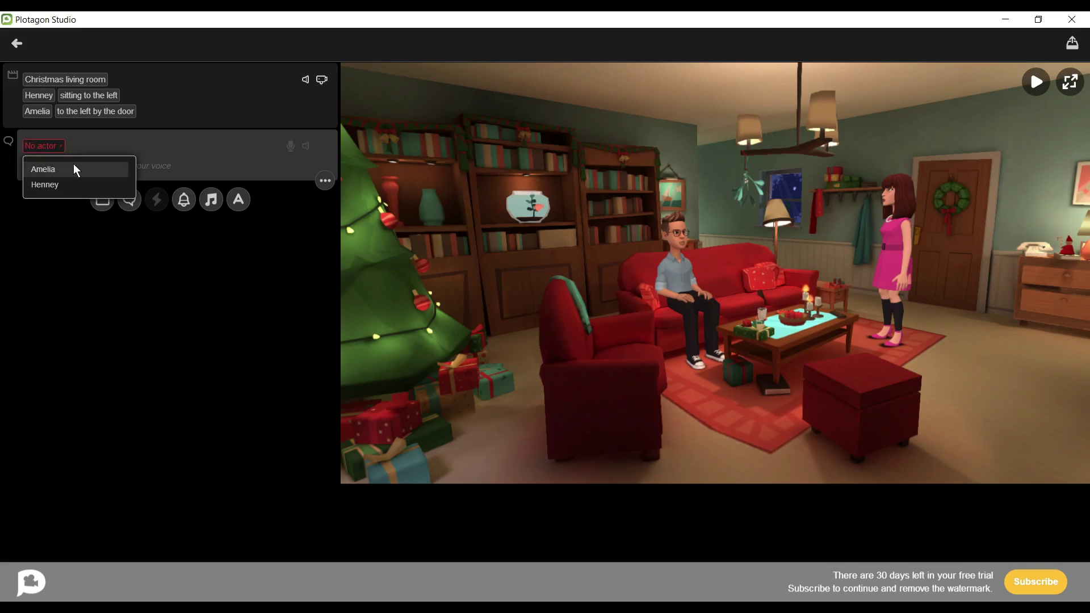
click(62, 168)
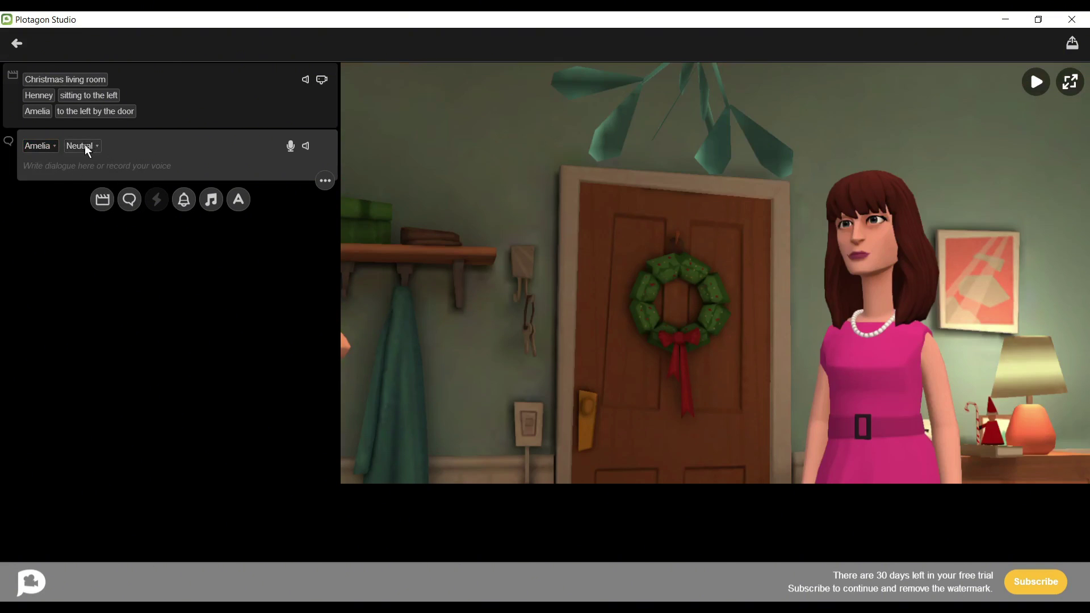
click(73, 172)
text(Hey, how was your day?)
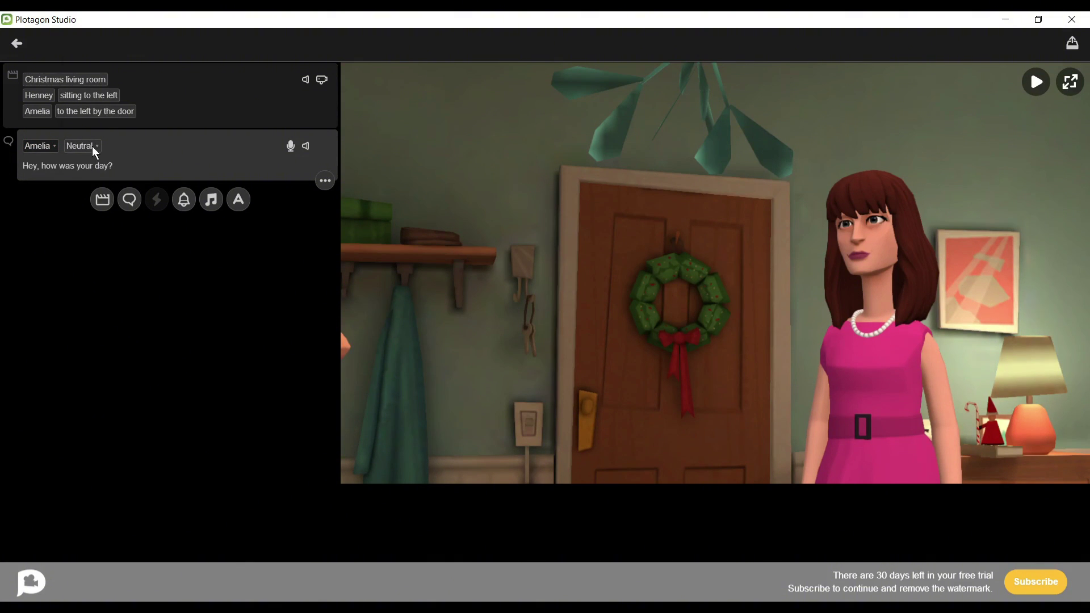
click(94, 151)
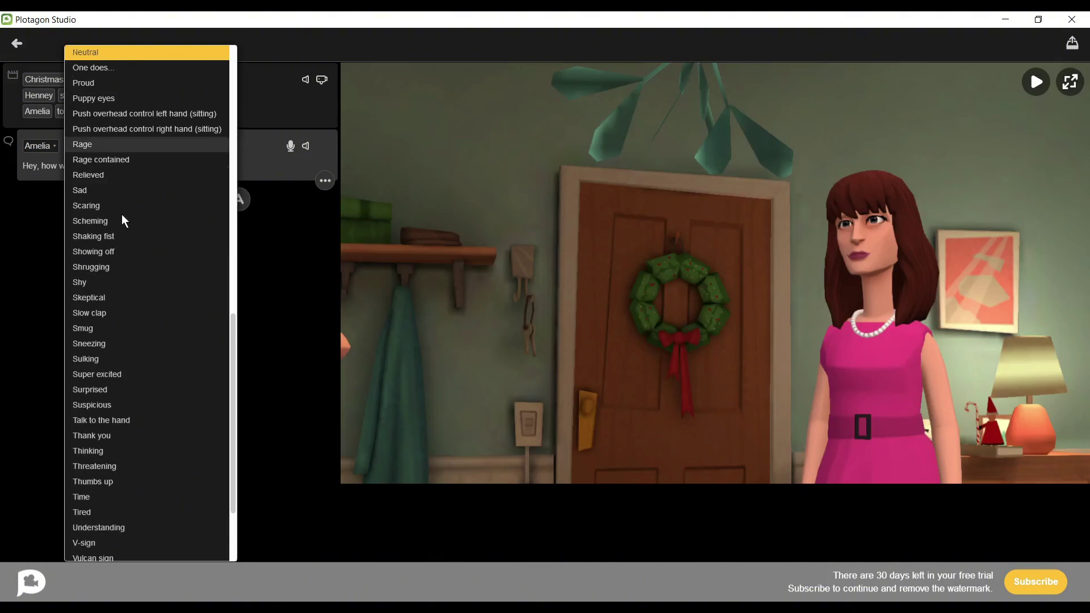
scroll(120, 230, down, 2)
scroll(112, 255, up, 10)
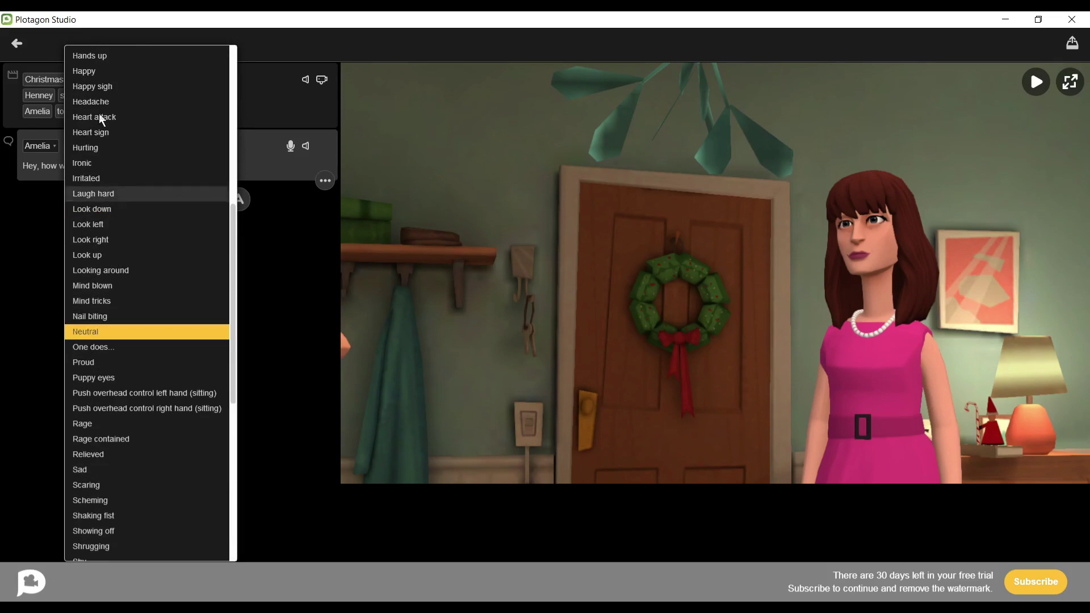
click(93, 68)
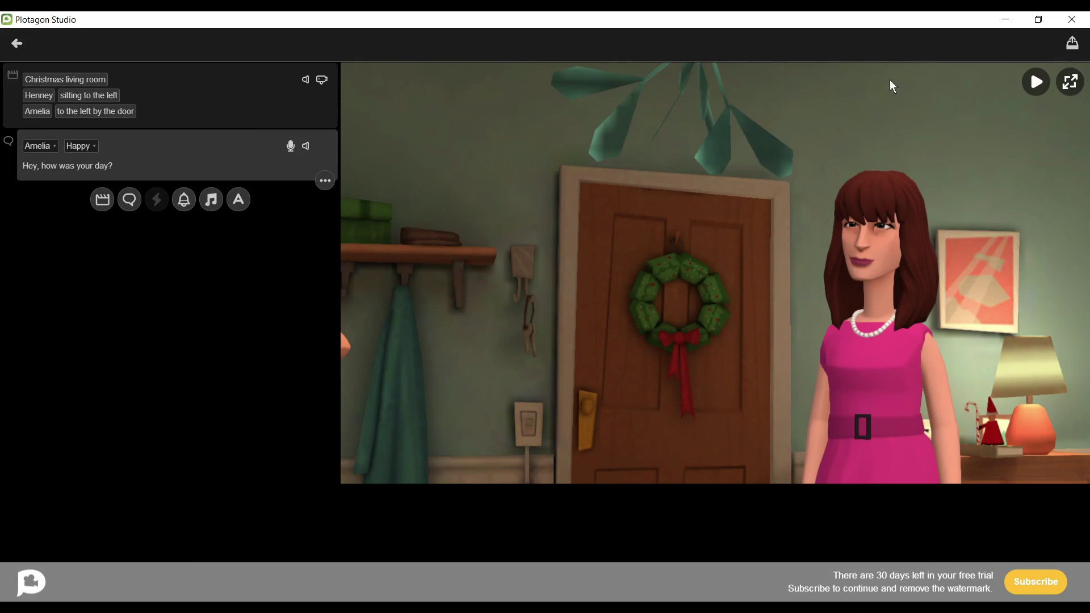
click(1045, 84)
- Add a new line spoken by Henney and copy Person B's first ChatGPT reply
click(130, 200)
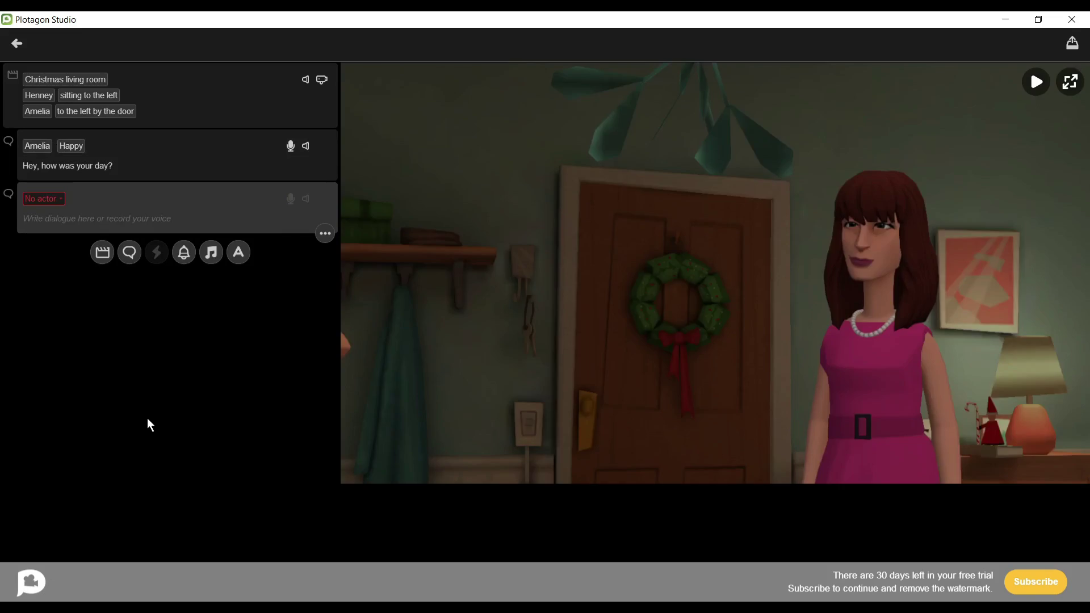
click(42, 199)
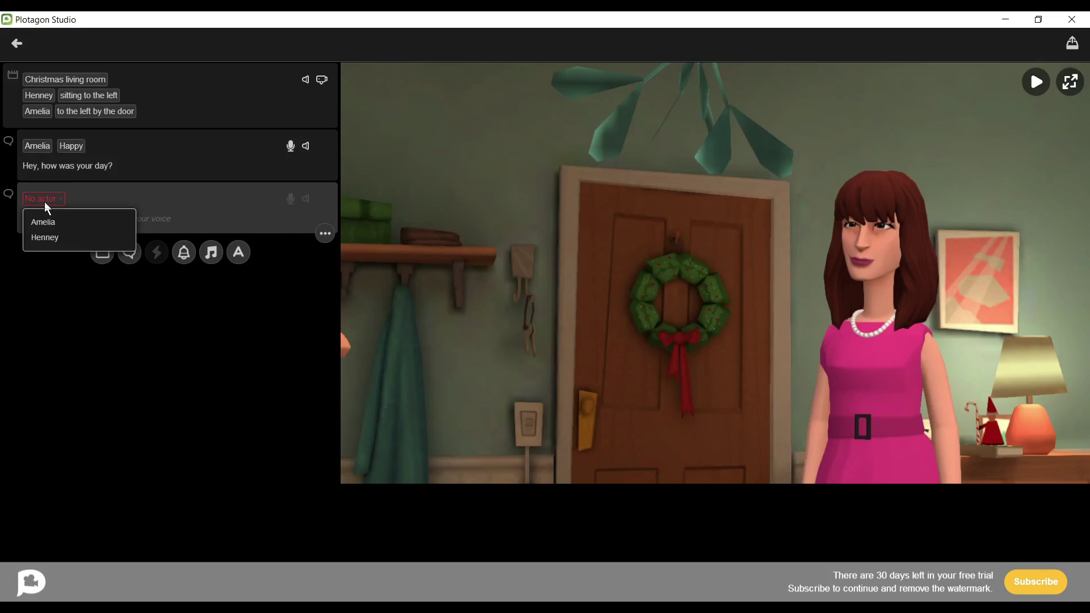
click(45, 237)
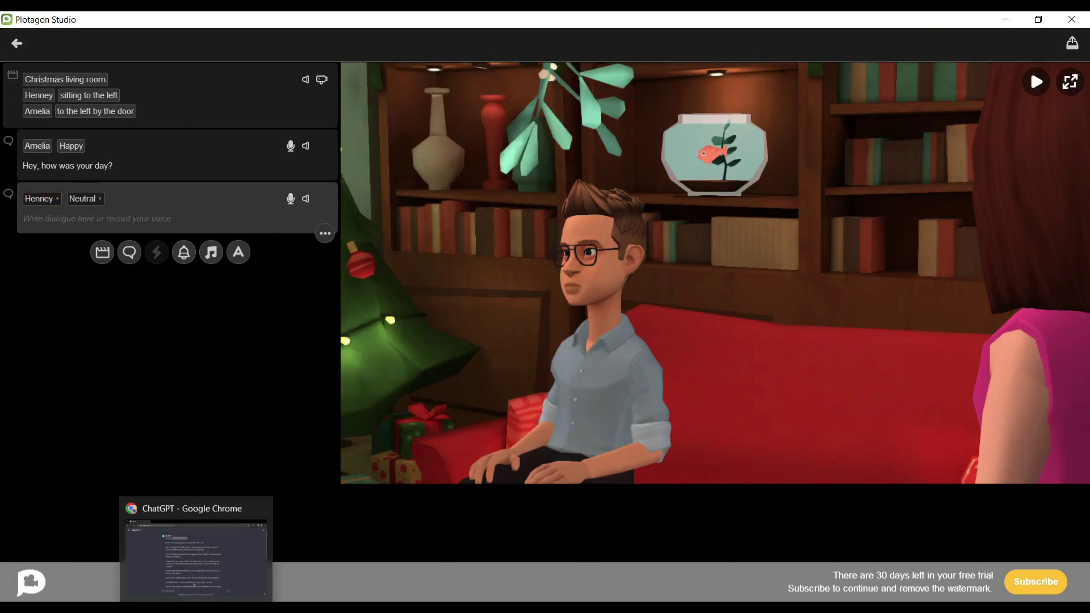
click(198, 549)
drag(357, 191, 621, 197)
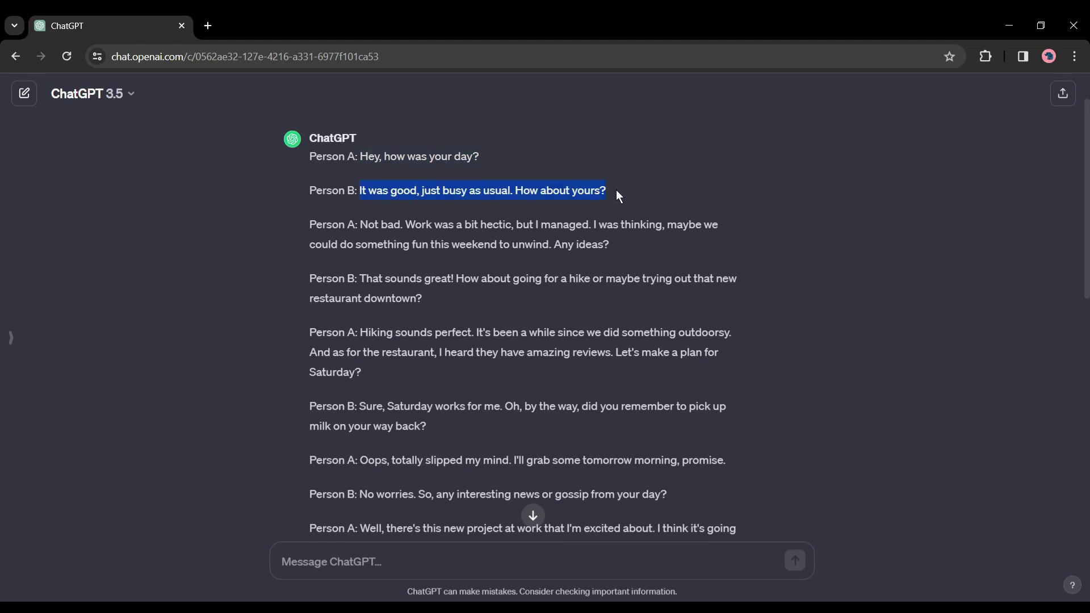
right_click(573, 195)
click(622, 212)
key(alt+Tab)
- Paste the reply as Henney's line, keep it Neutral, and preview it
click(68, 217)
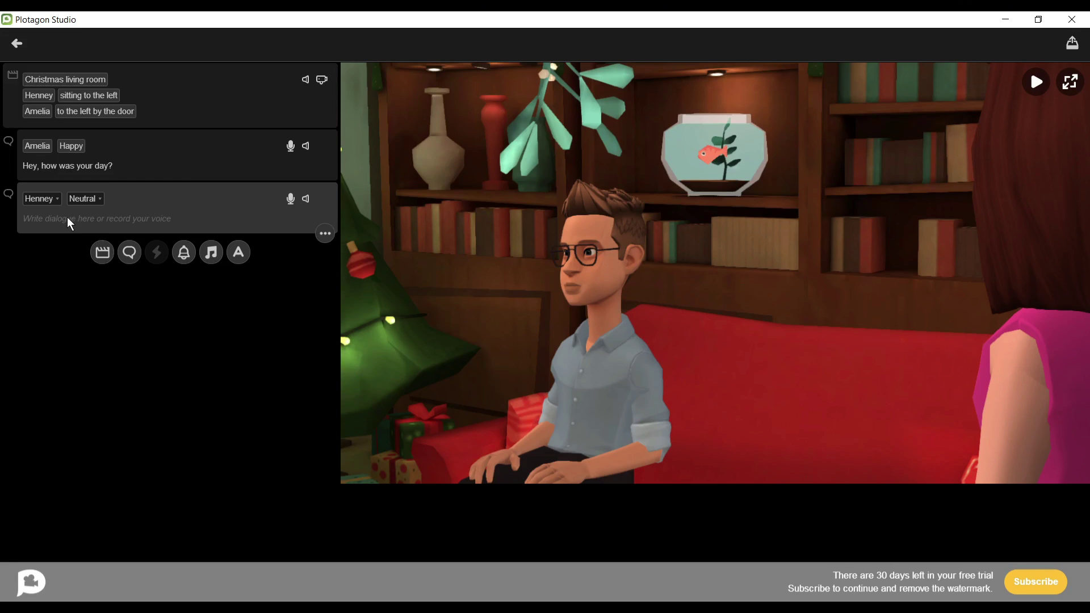
key(ctrl+v)
click(90, 200)
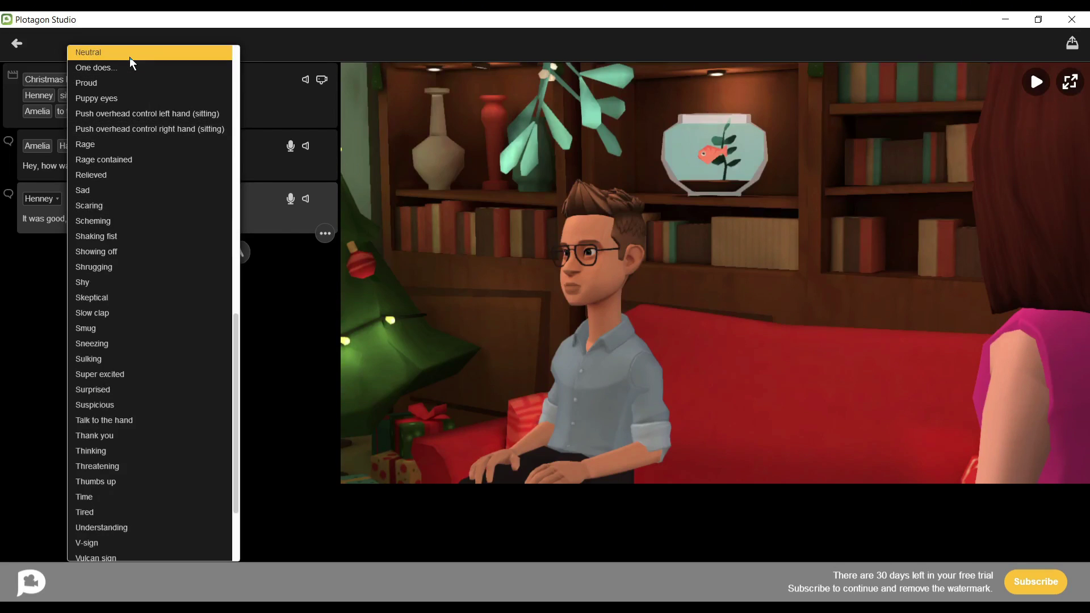
click(130, 57)
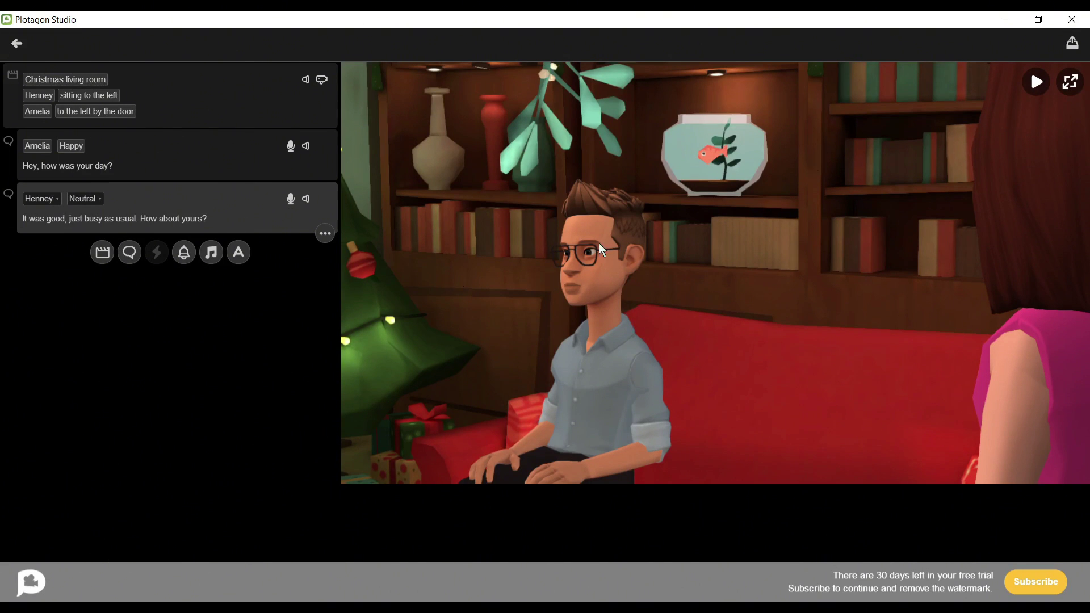
click(1044, 82)
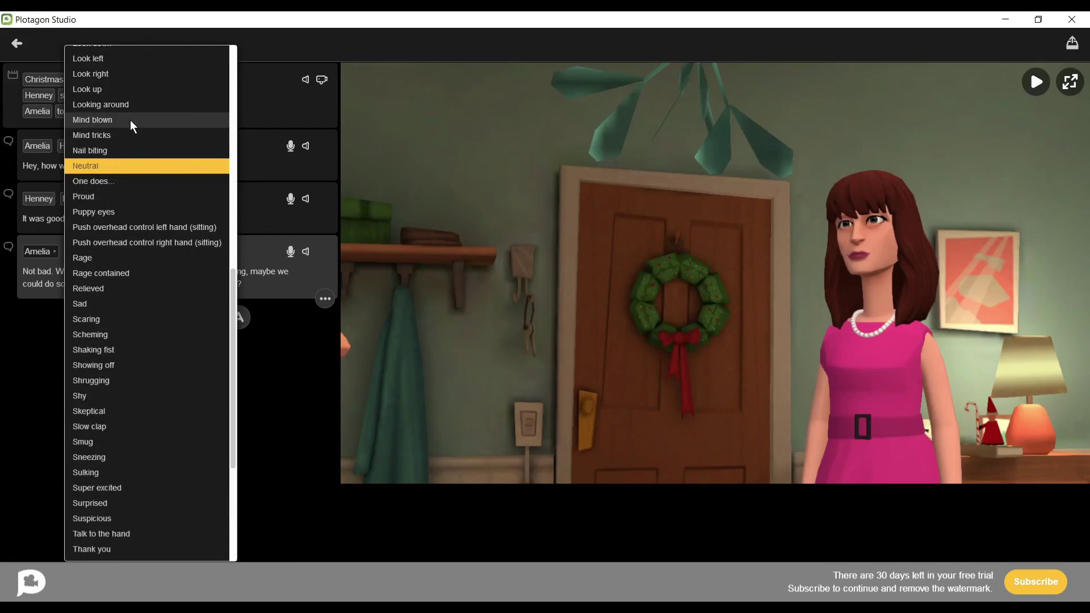
- Set Amelia's line to Looking around and add Henney's whispered hiking reply
click(128, 110)
click(128, 316)
key(alt+Tab)
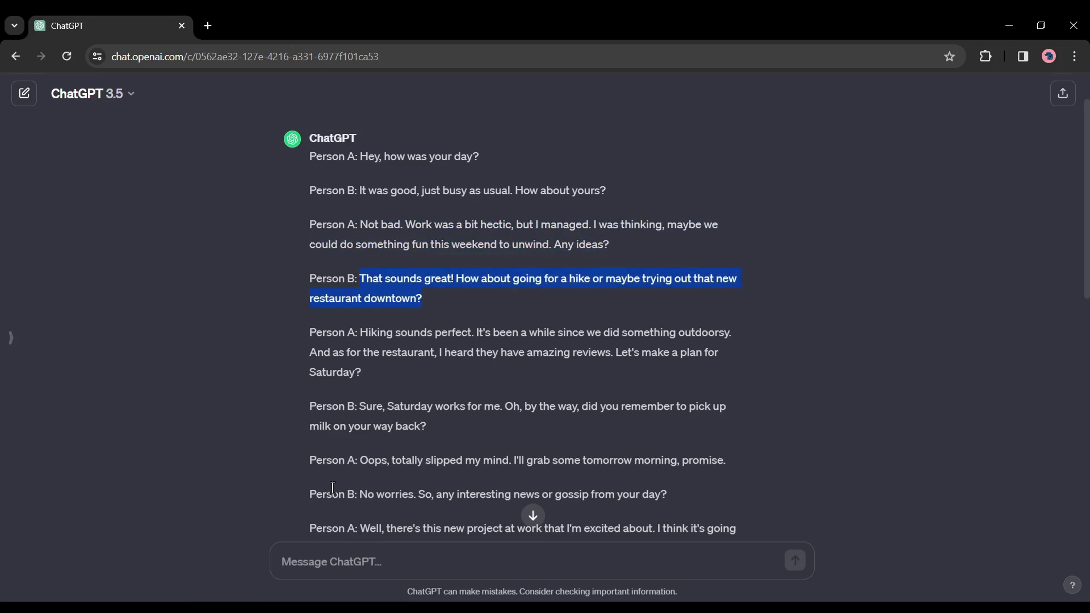
key(alt+Tab)
key(ctrl+v)
click(88, 315)
click(154, 358)
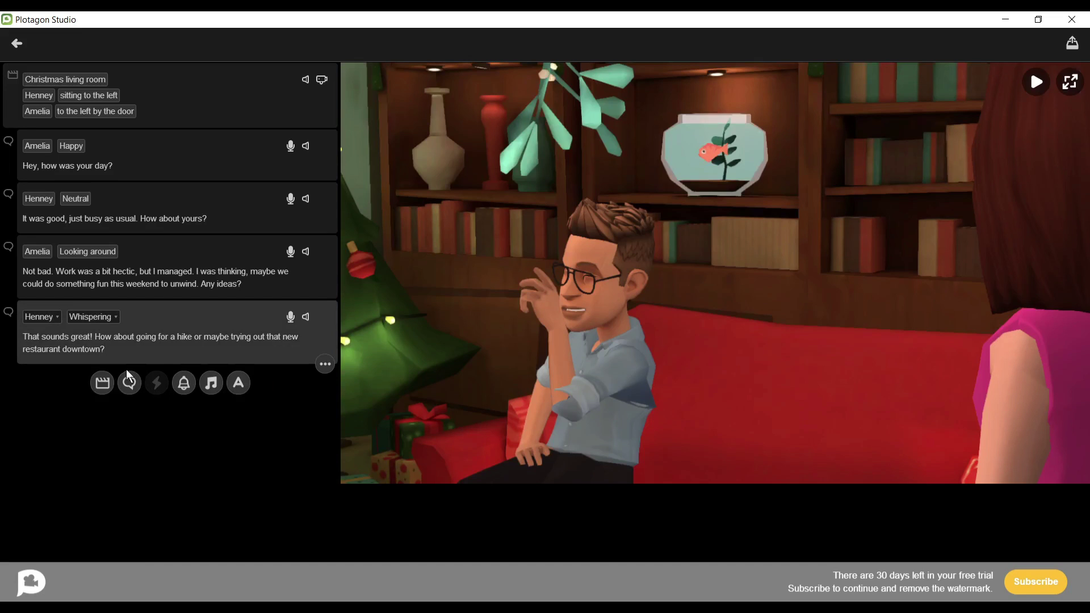
- Add a new scene in the Christmas living room with Henney as first actor
click(102, 386)
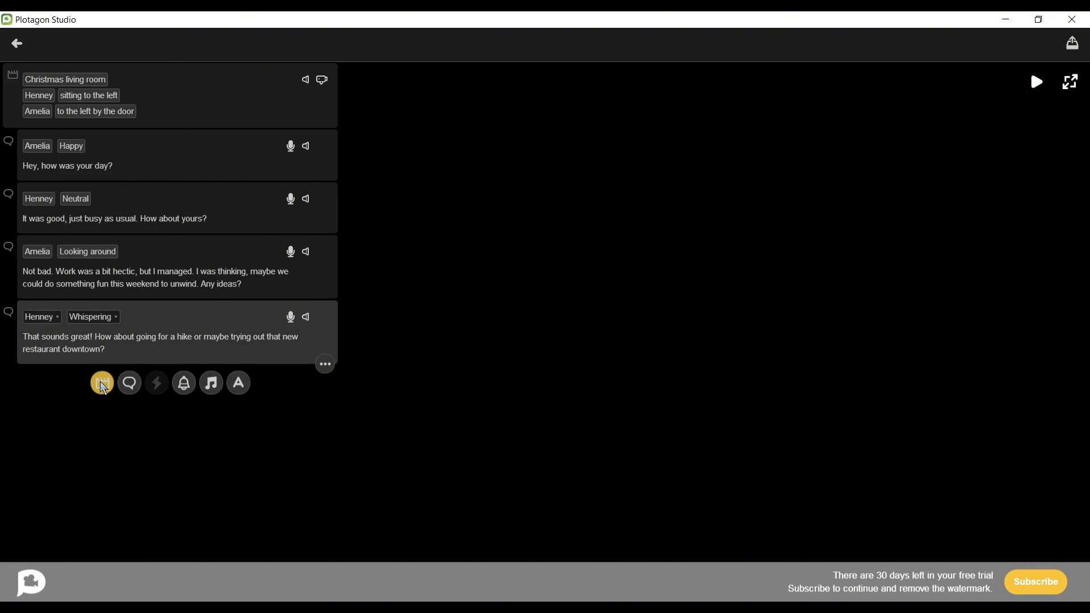
click(45, 382)
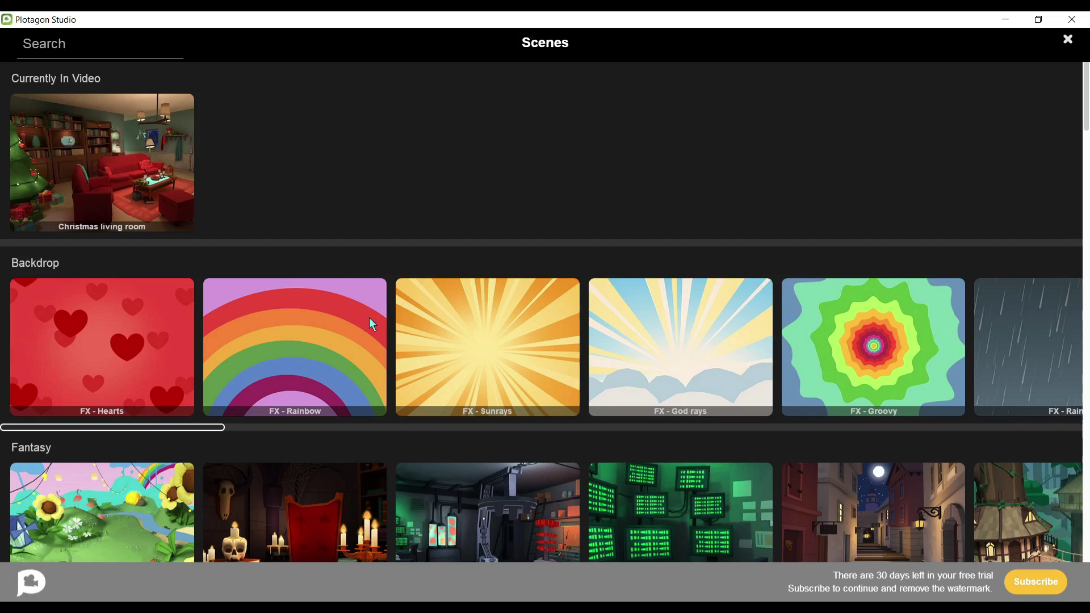
click(113, 164)
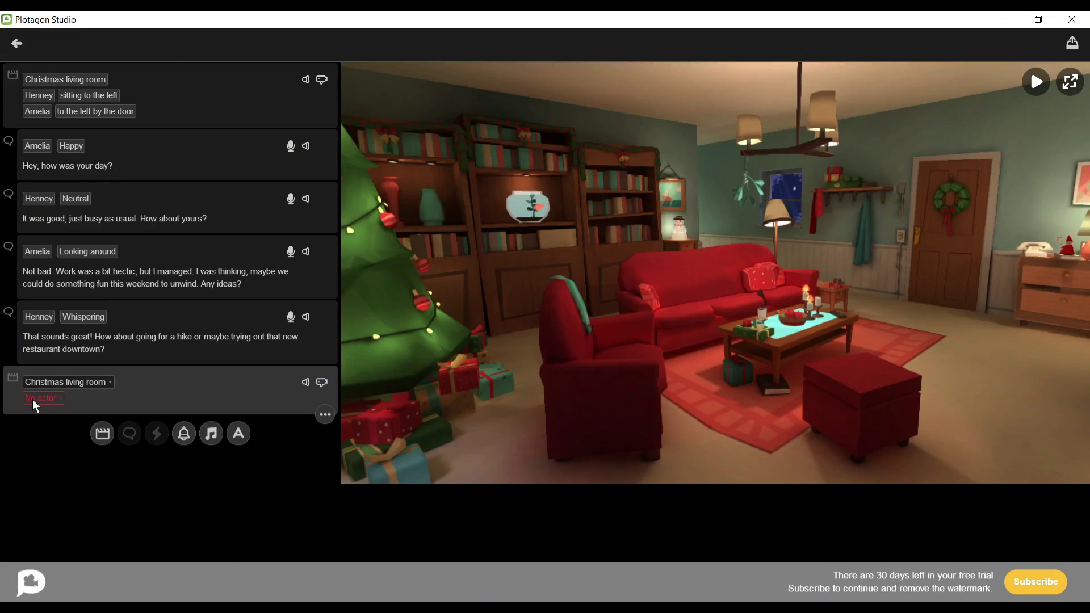
click(33, 404)
click(732, 182)
- Keep Henney sitting to the left, add Amelia, and seat her on the ottoman
click(42, 397)
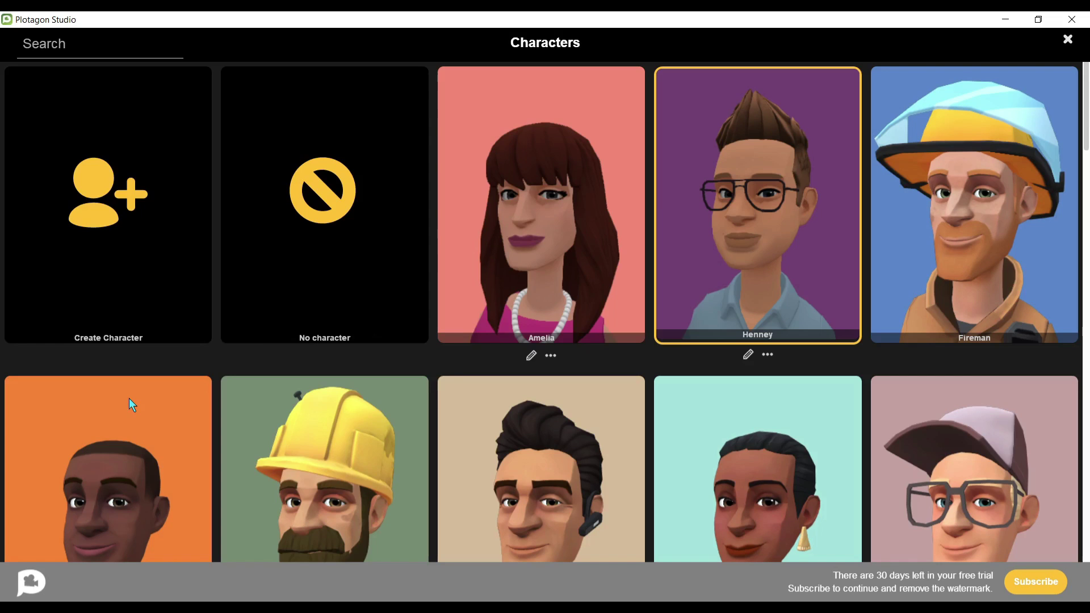
click(129, 405)
click(51, 452)
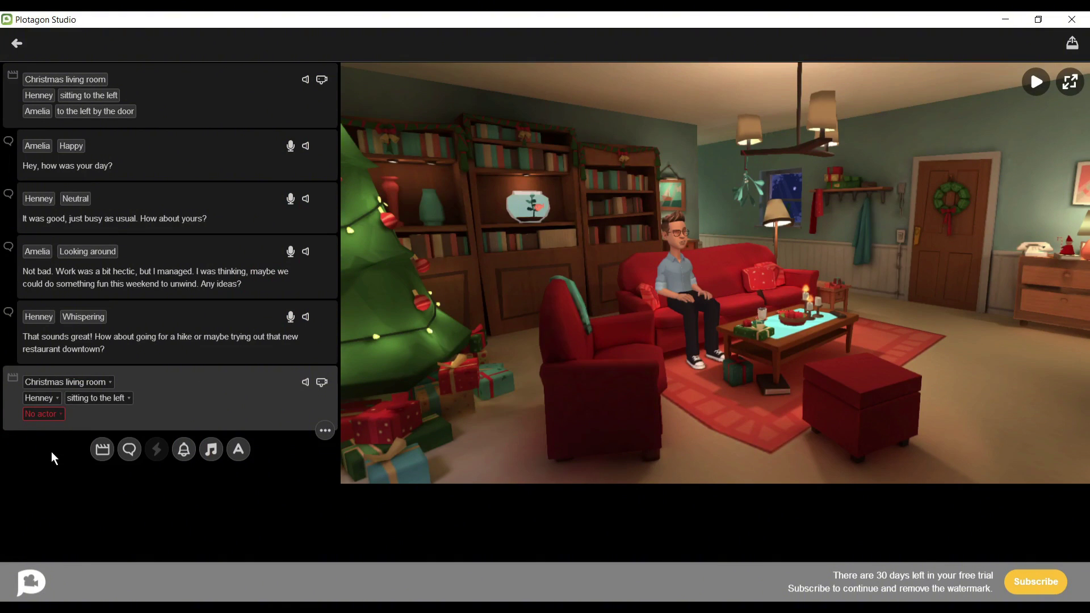
click(48, 414)
click(523, 230)
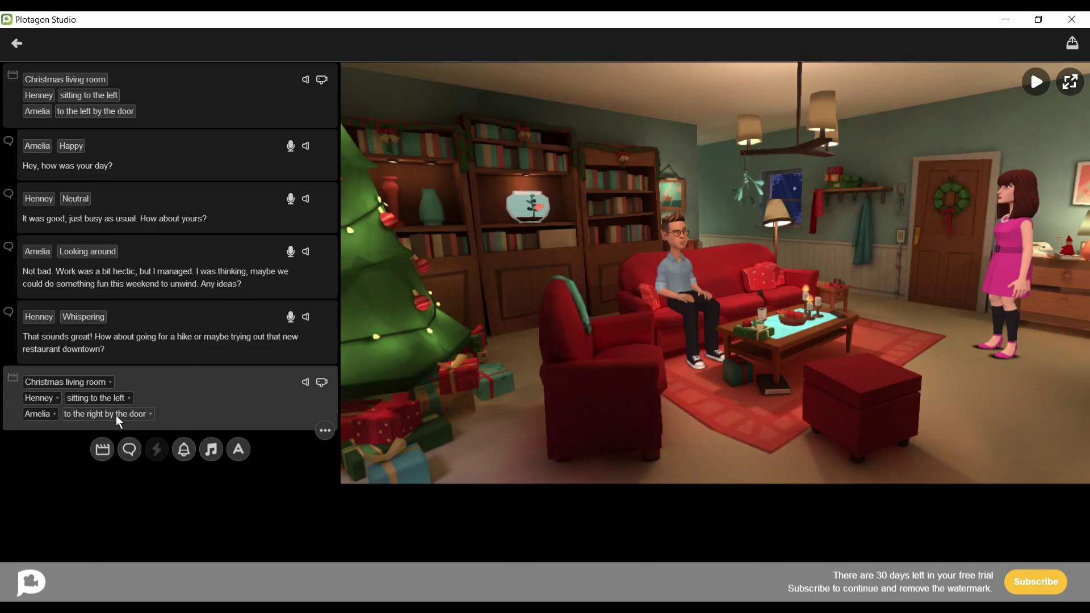
click(115, 415)
click(101, 500)
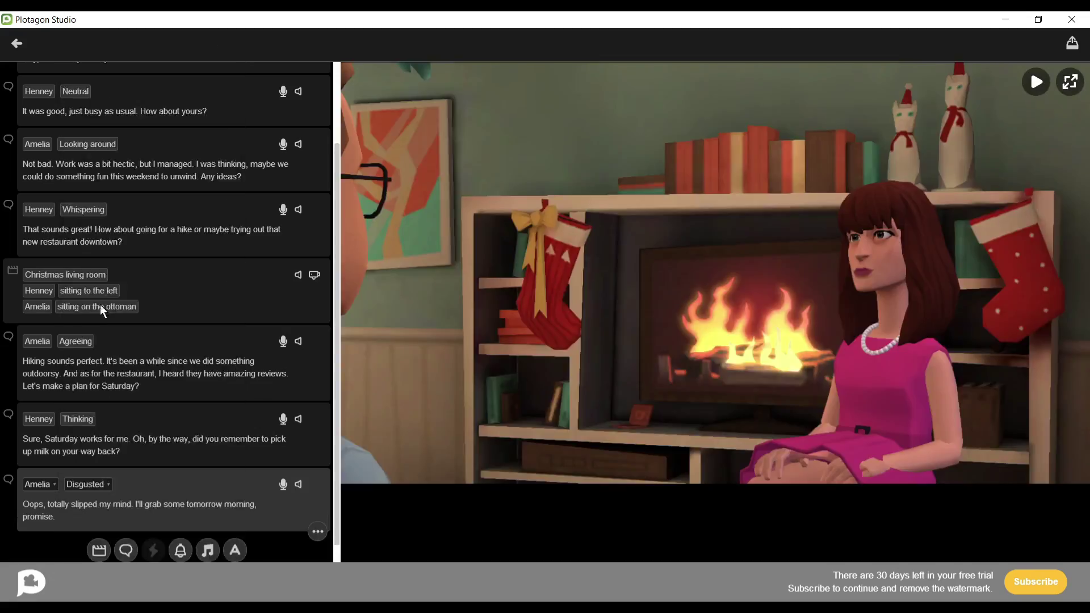
scroll(232, 247, up, 3)
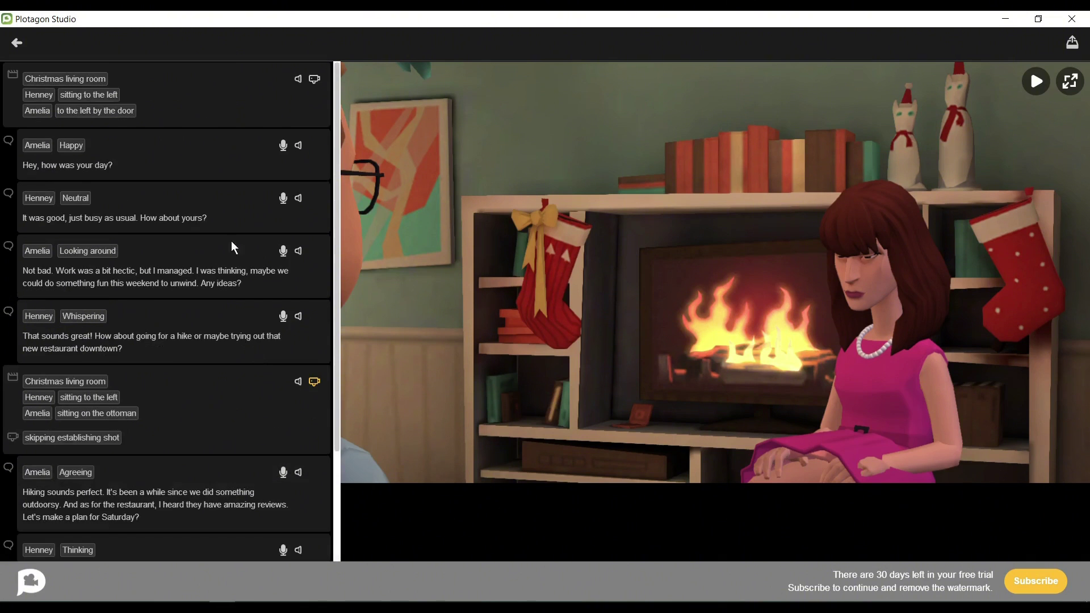
- Export with Render video at 1080p and save the file as My Plotagon Movie.mp4
click(1075, 47)
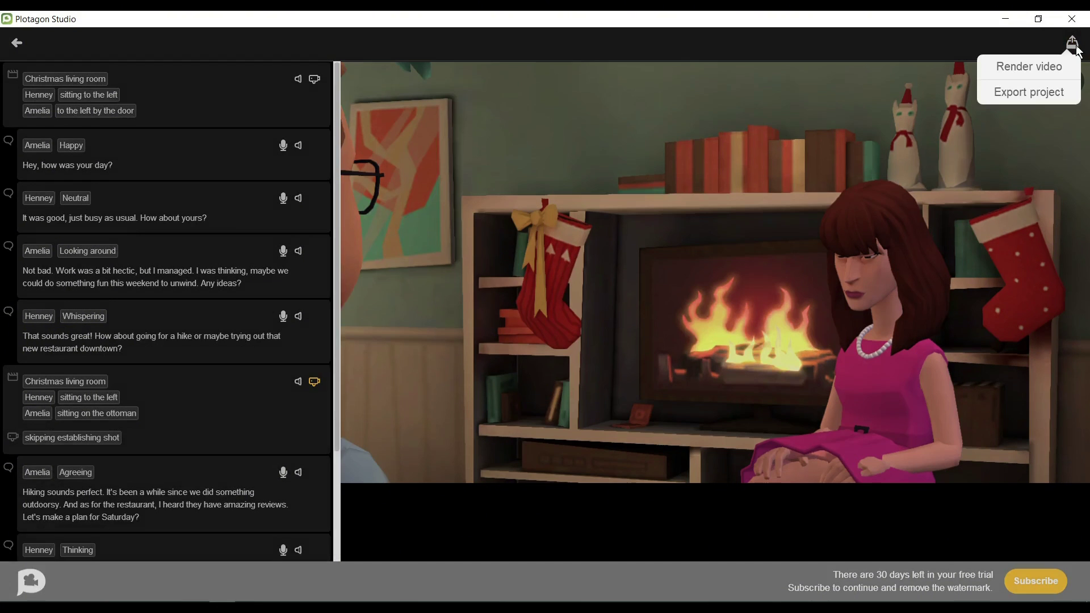
click(1032, 68)
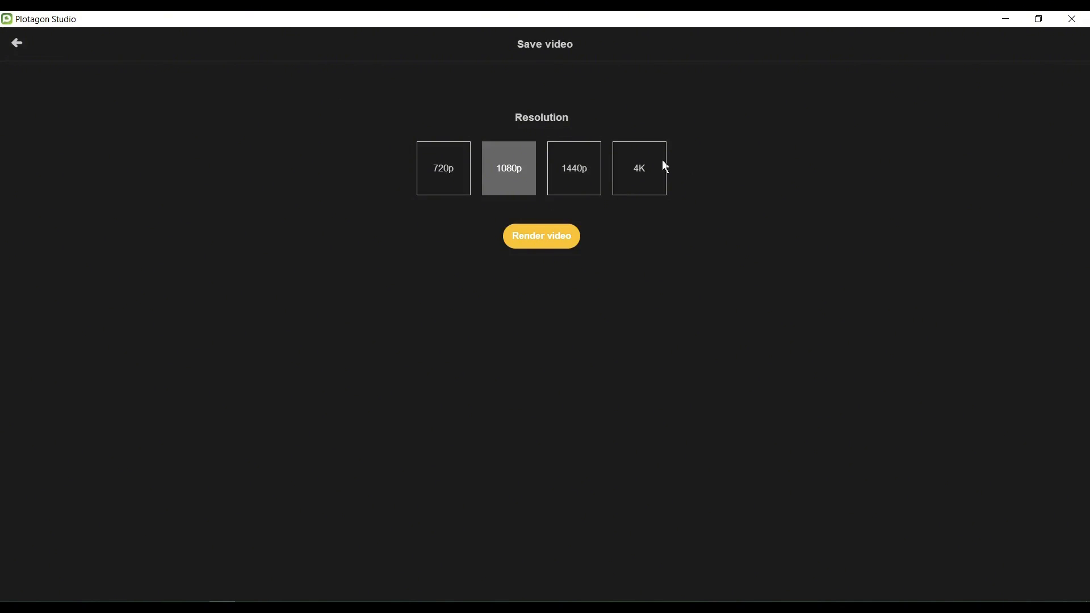
click(540, 243)
click(537, 296)
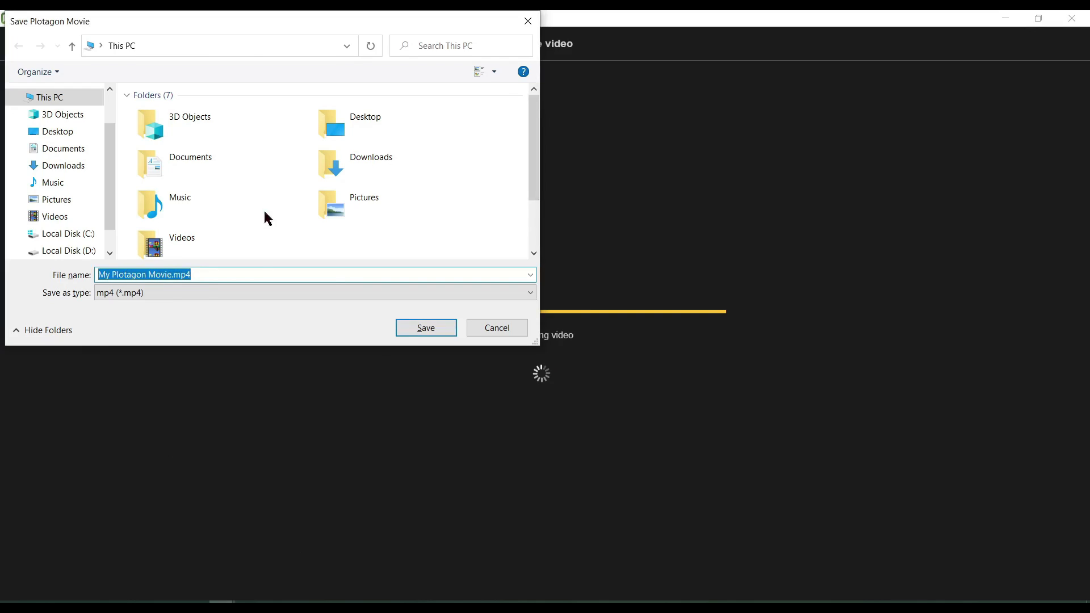
click(474, 342)
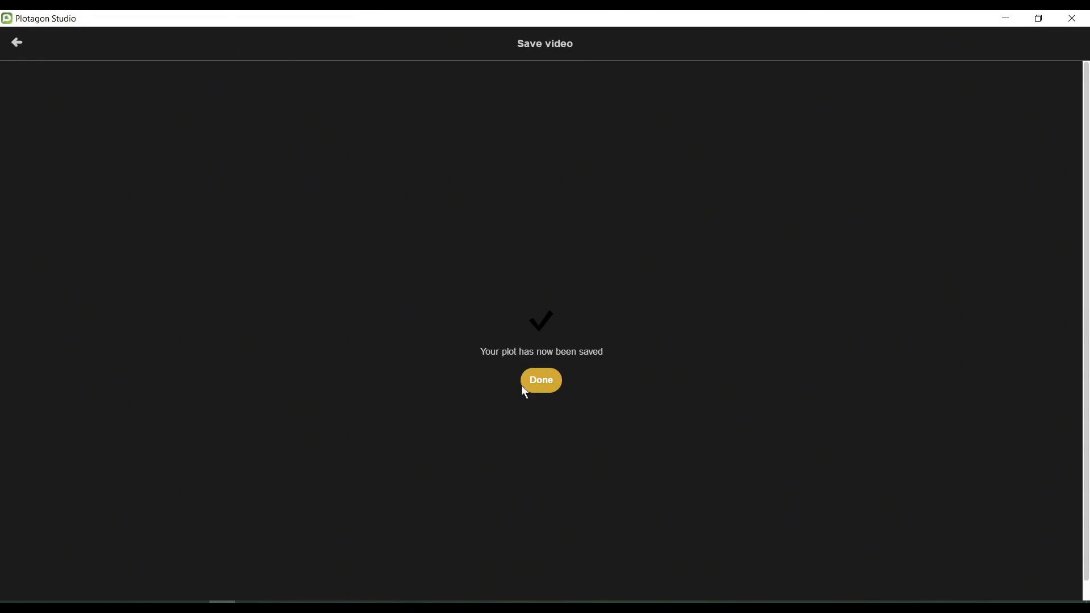